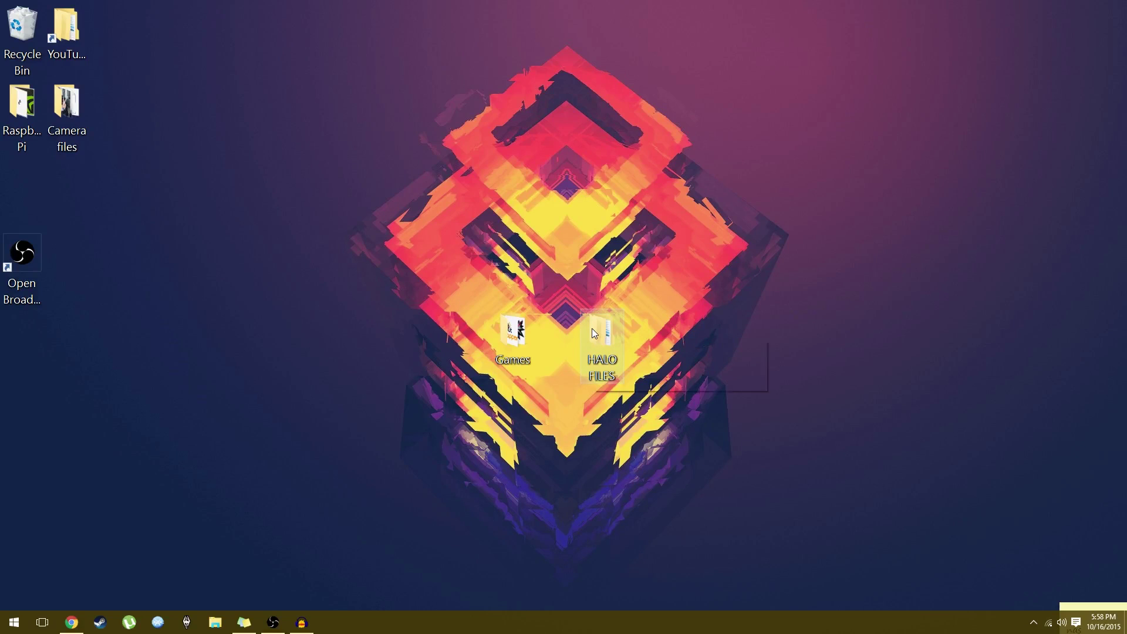
- Open HALO FILES with 0TGn91.zip and Halo Online.zip, and move its window to the upper right
double_click(593, 330)
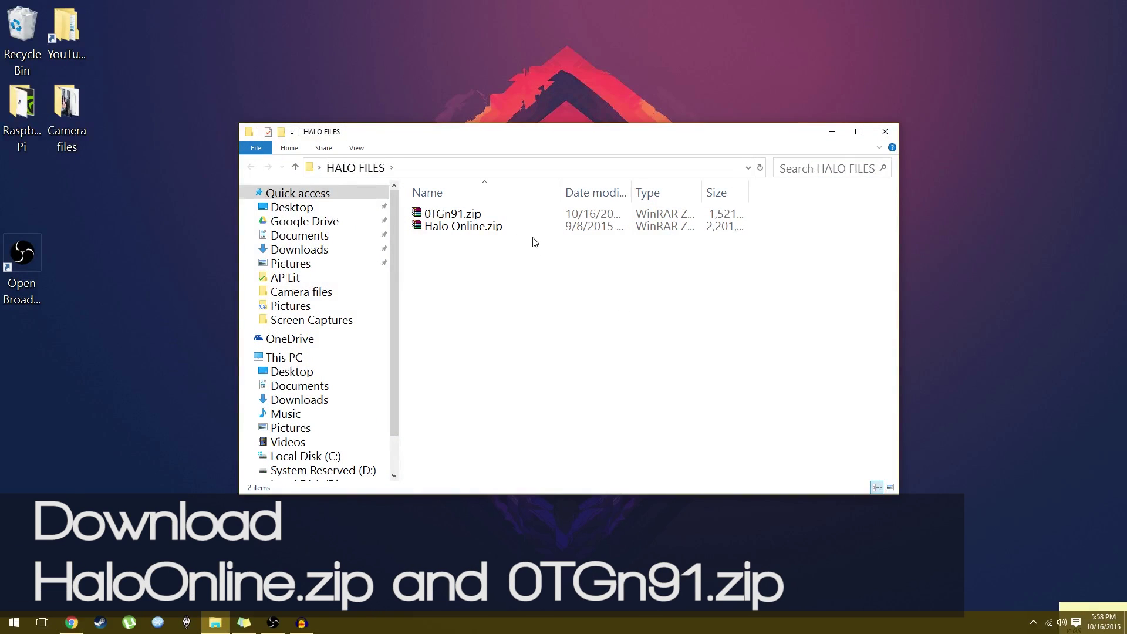
left_click(524, 233)
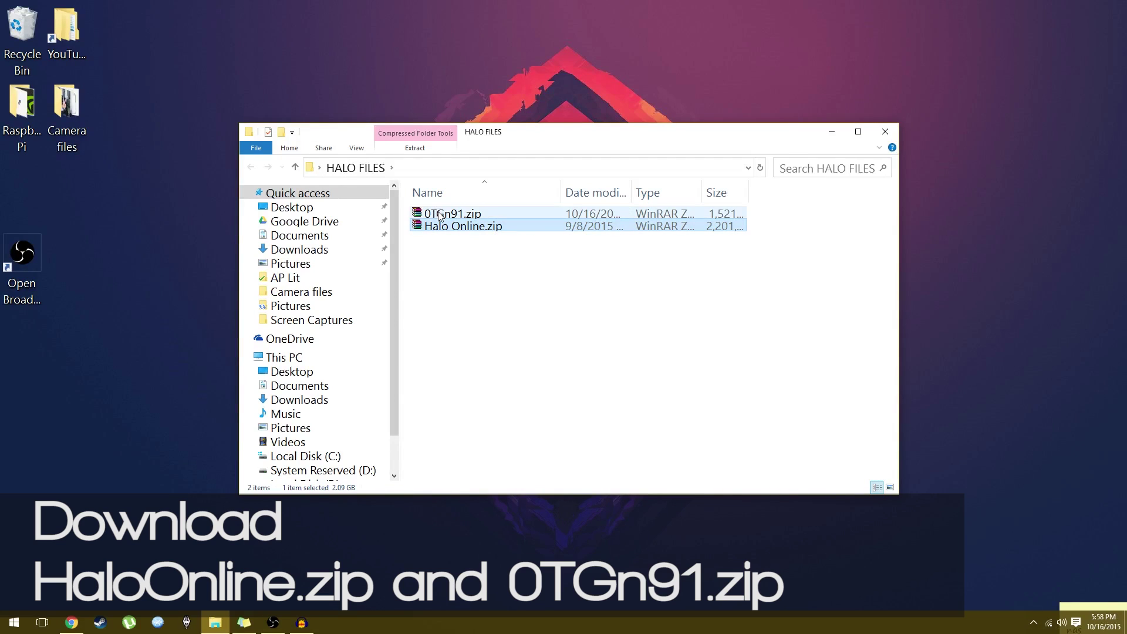
left_click_drag(605, 144, 909, 125)
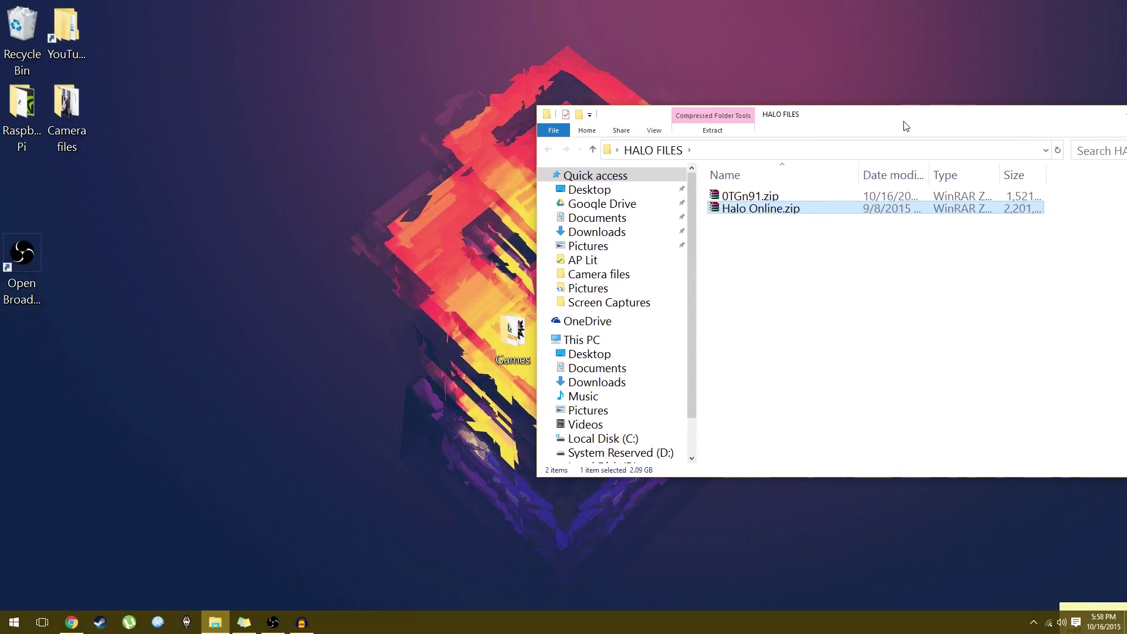
left_click(744, 236)
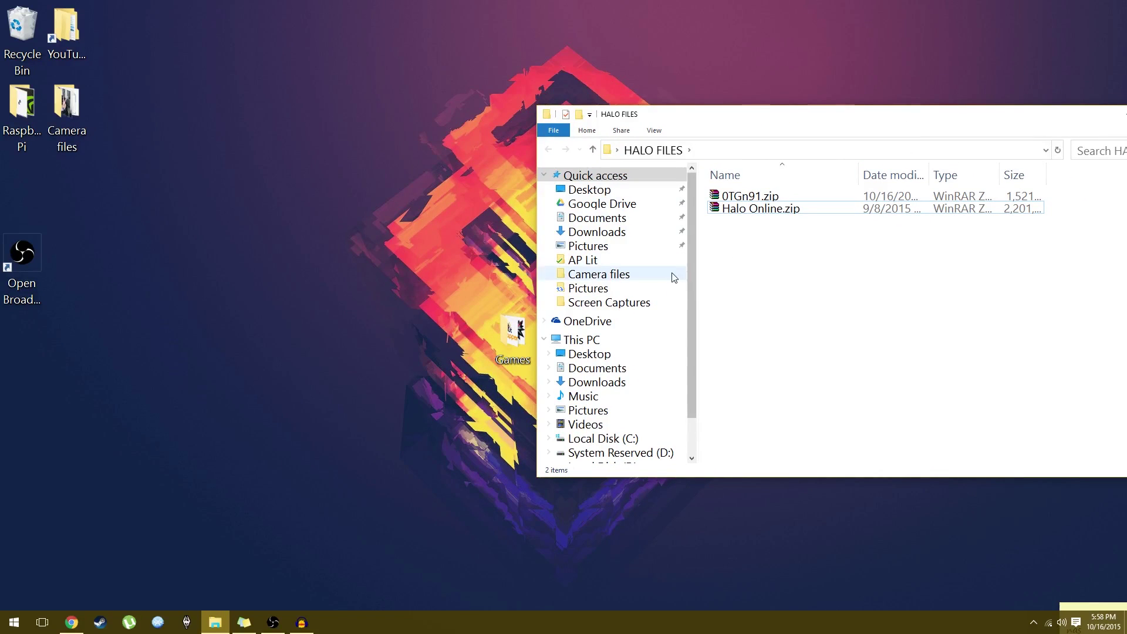
- Inside the Games folder, create a new folder named 'Halo Online'
double_click(514, 335)
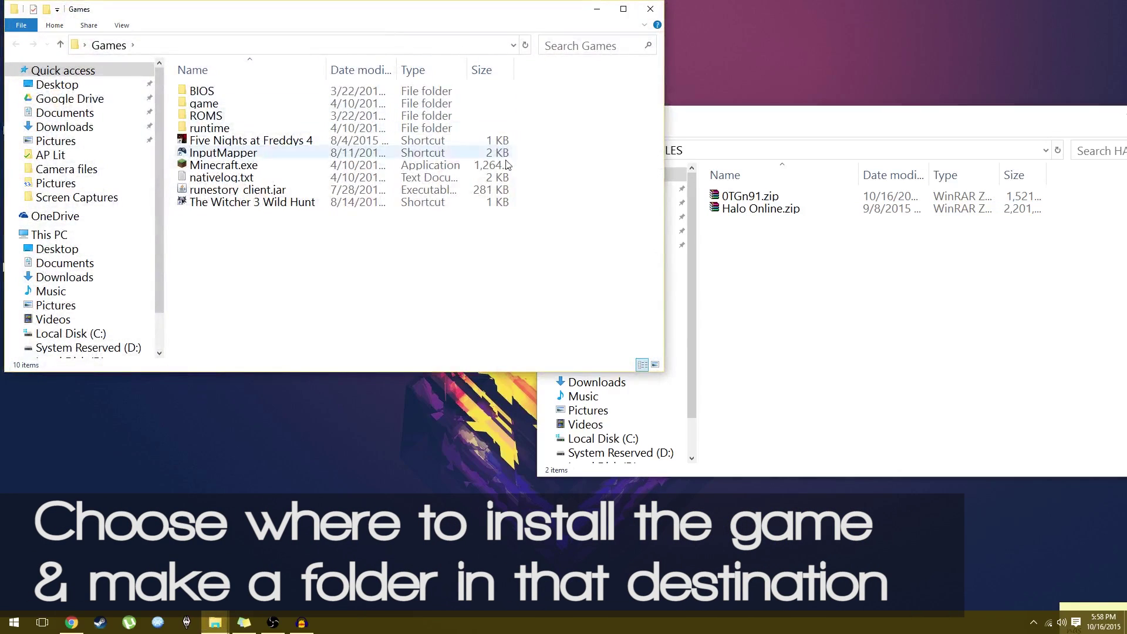
left_click_drag(409, 13, 428, 53)
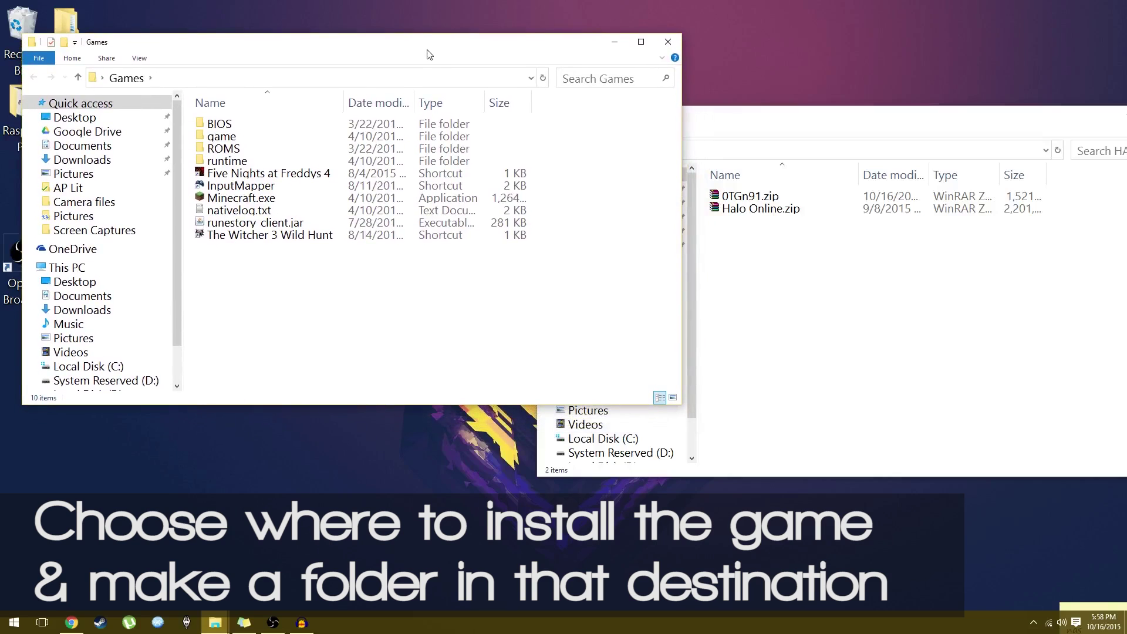
right_click(351, 270)
mouse_move(427, 416)
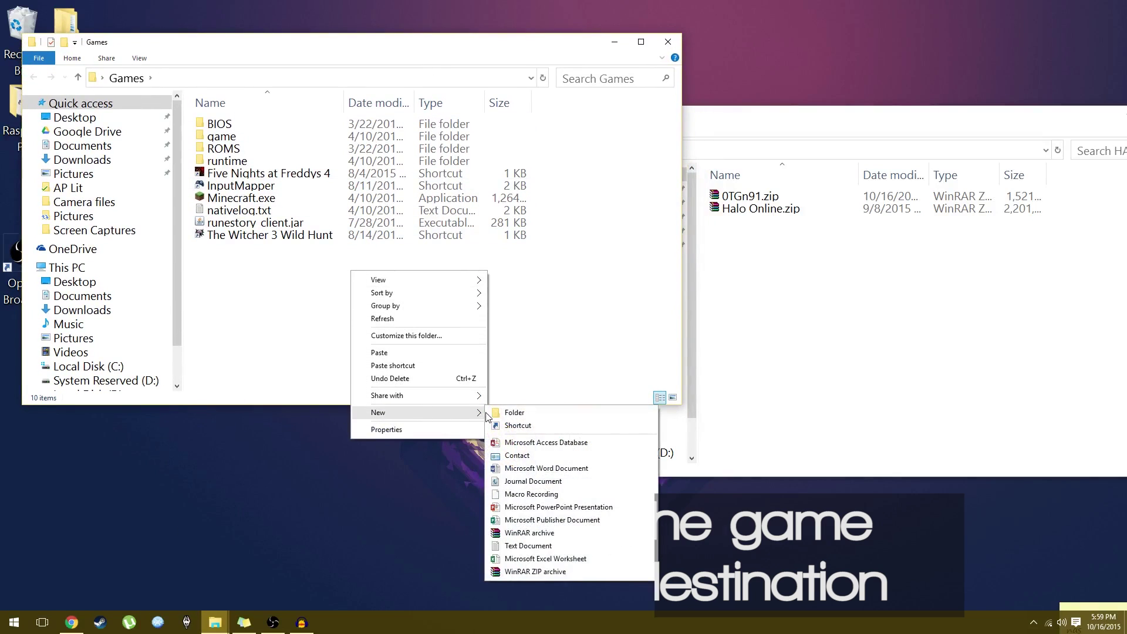
left_click(492, 414)
type("H")
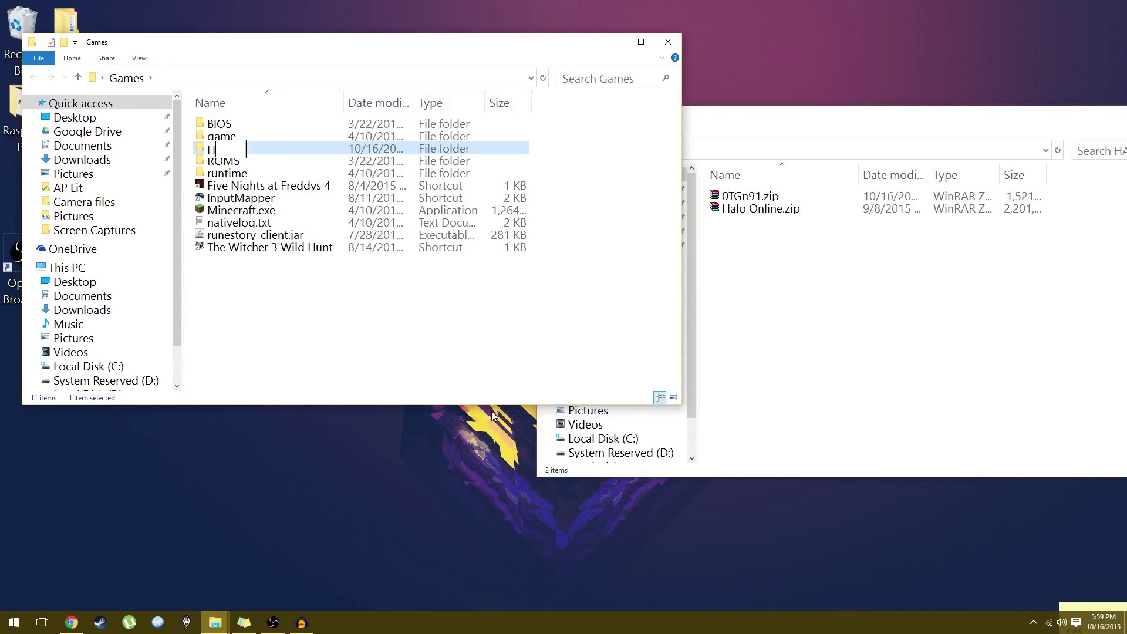
type("alo Onlinw")
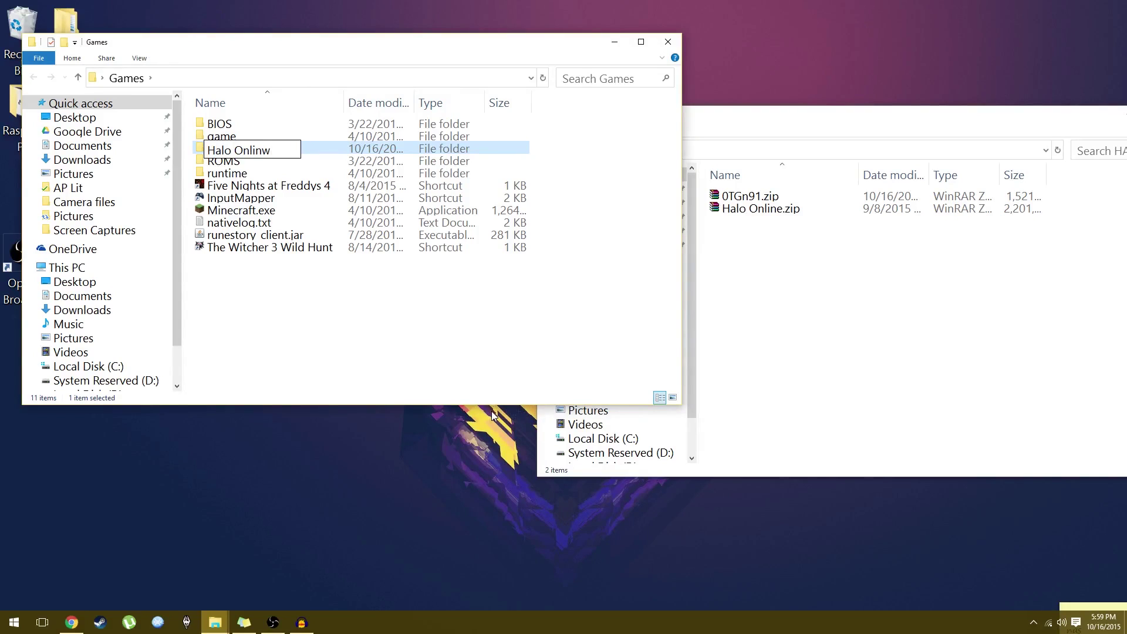
key("Return")
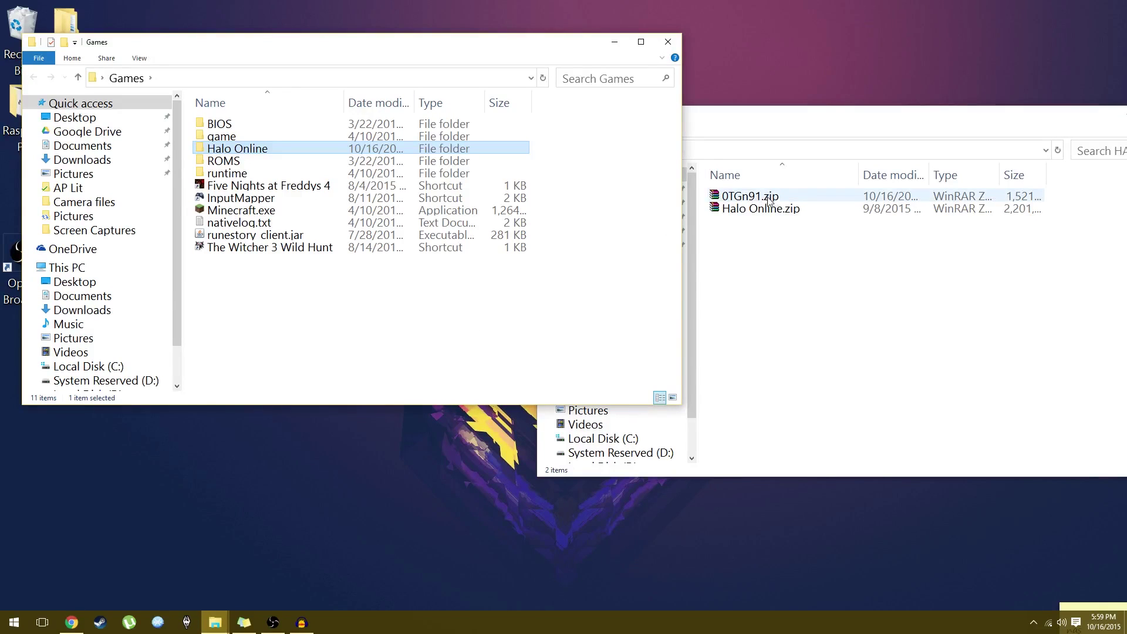
left_click(791, 209)
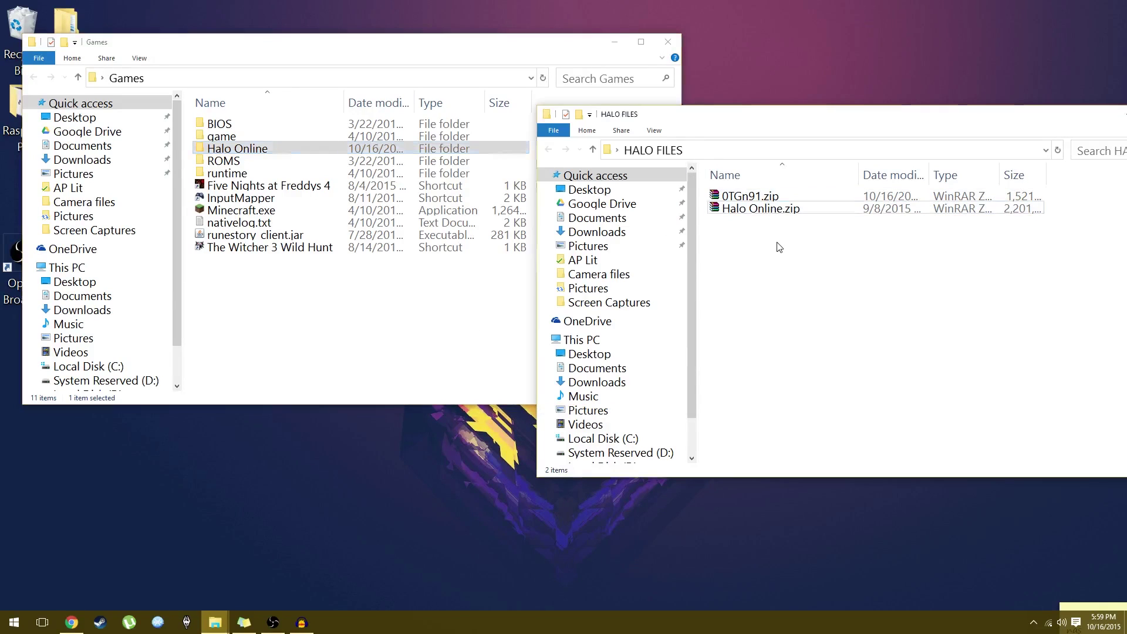
- Extract everything in Halo Online.zip's Halo folder into the Halo Online folder, then close the archive
double_click(792, 209)
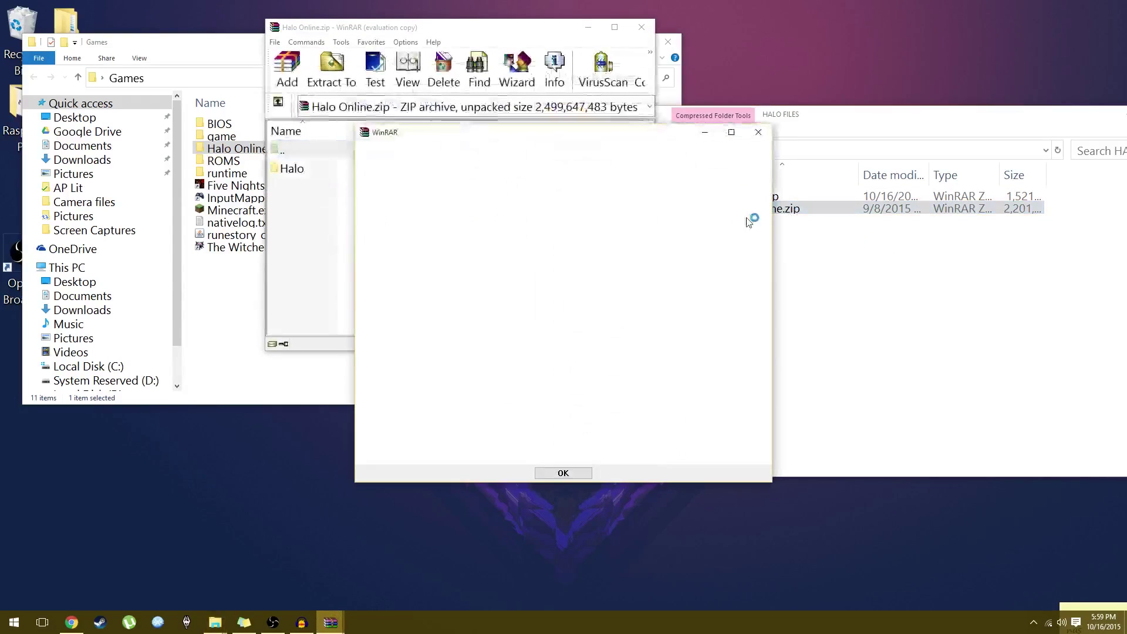
left_click(758, 132)
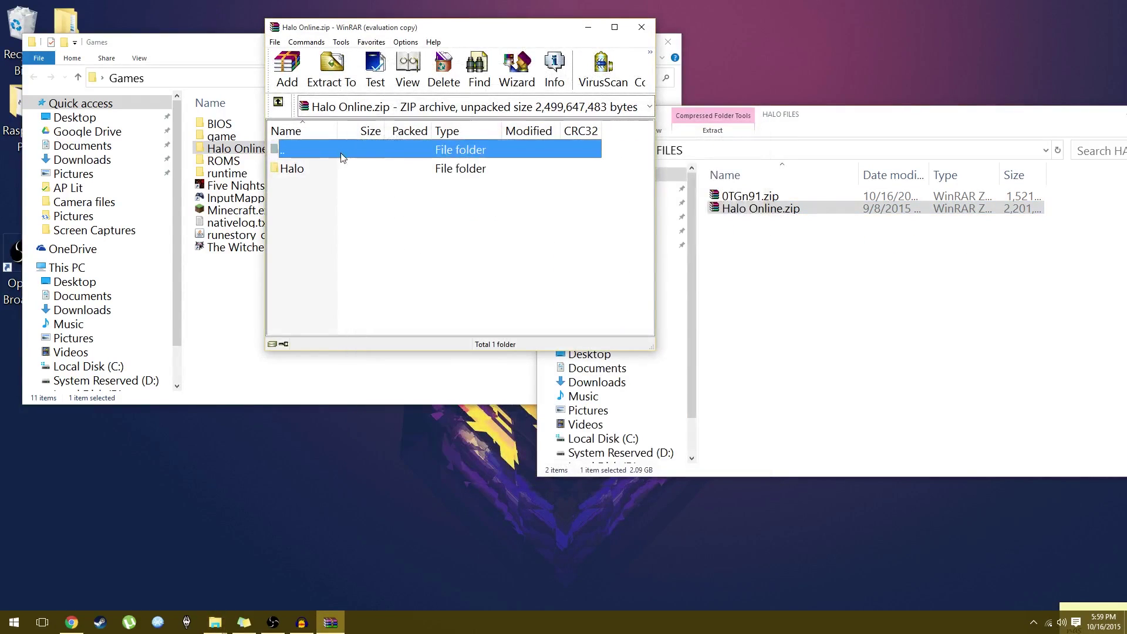
double_click(348, 172)
left_click_drag(616, 170, 419, 392)
left_click_drag(493, 27, 692, 48)
left_click_drag(653, 183, 309, 151)
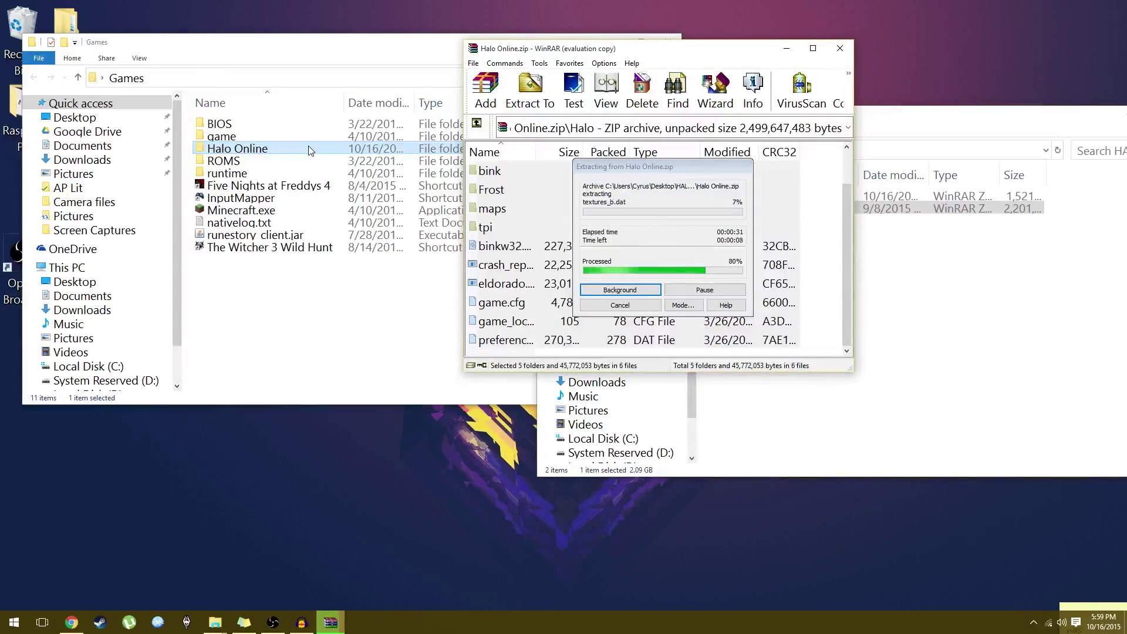
left_click(309, 151)
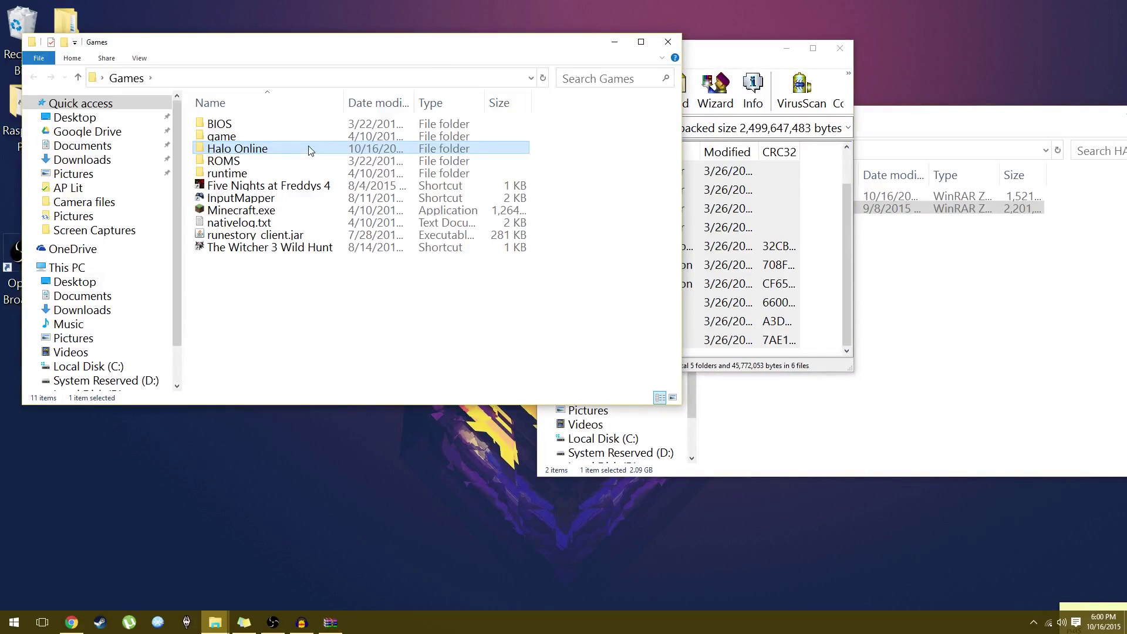
left_click(714, 88)
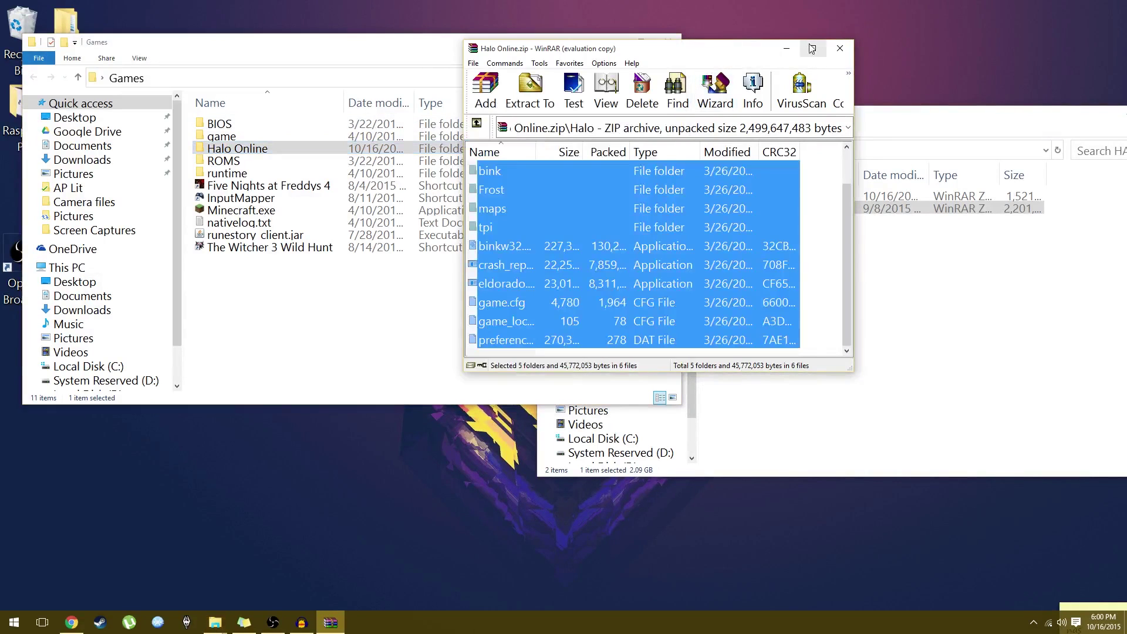
left_click(840, 48)
- Extract dewrito.json and the Dewrito updater from 0TGn91.zip into Halo Online, then close WinRAR
left_click(800, 234)
double_click(776, 197)
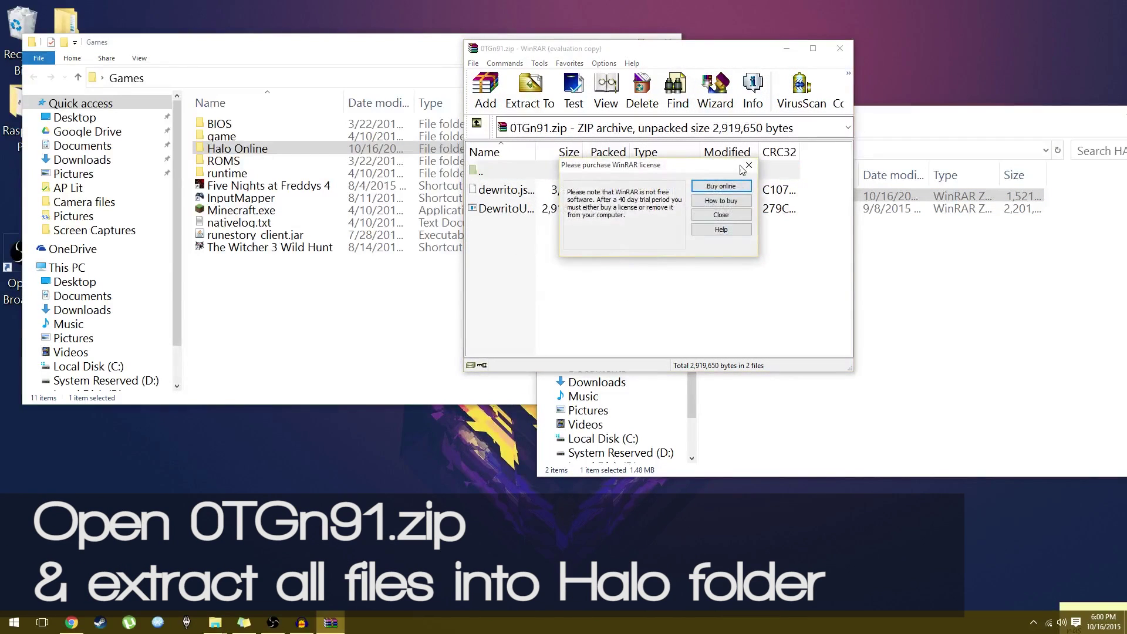
left_click(749, 165)
left_click_drag(619, 274, 358, 150)
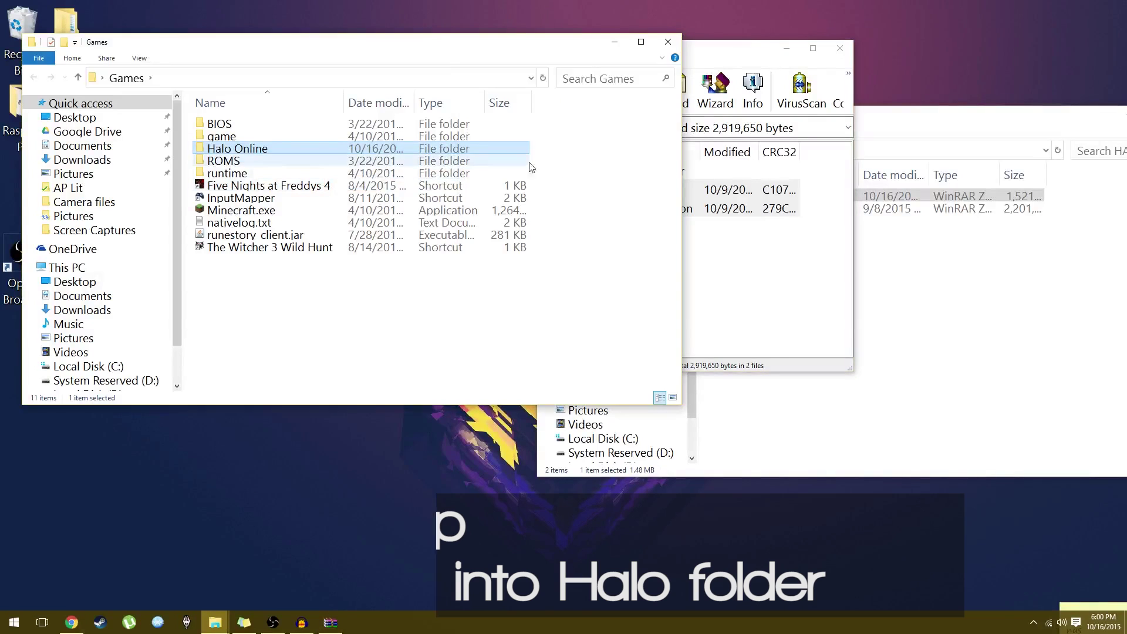
left_click(827, 51)
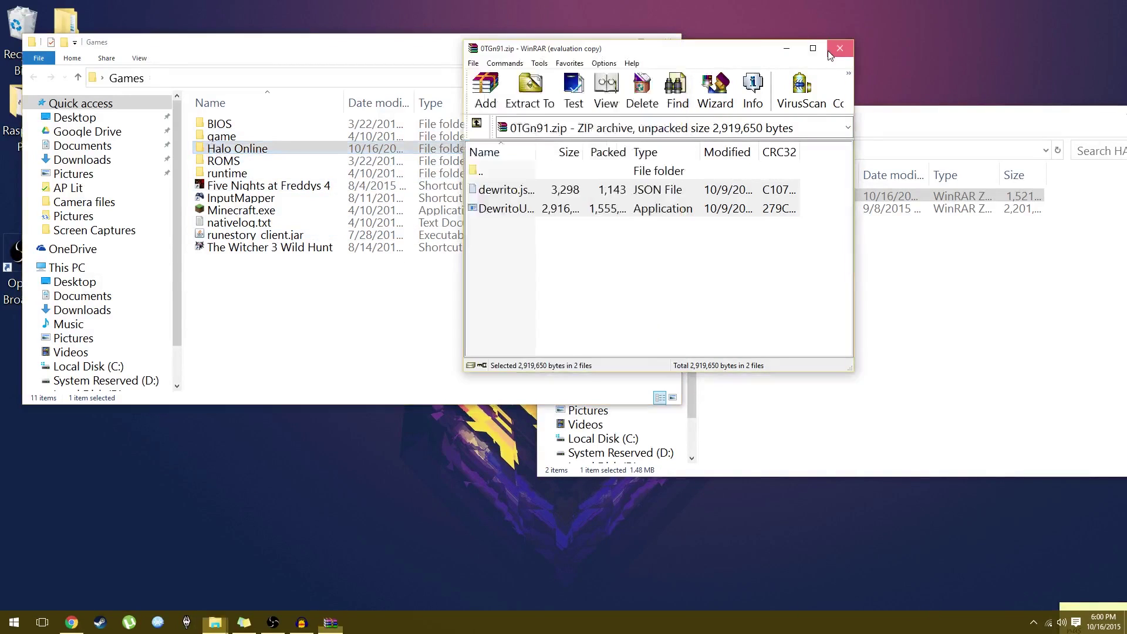
left_click(828, 50)
left_click(939, 187)
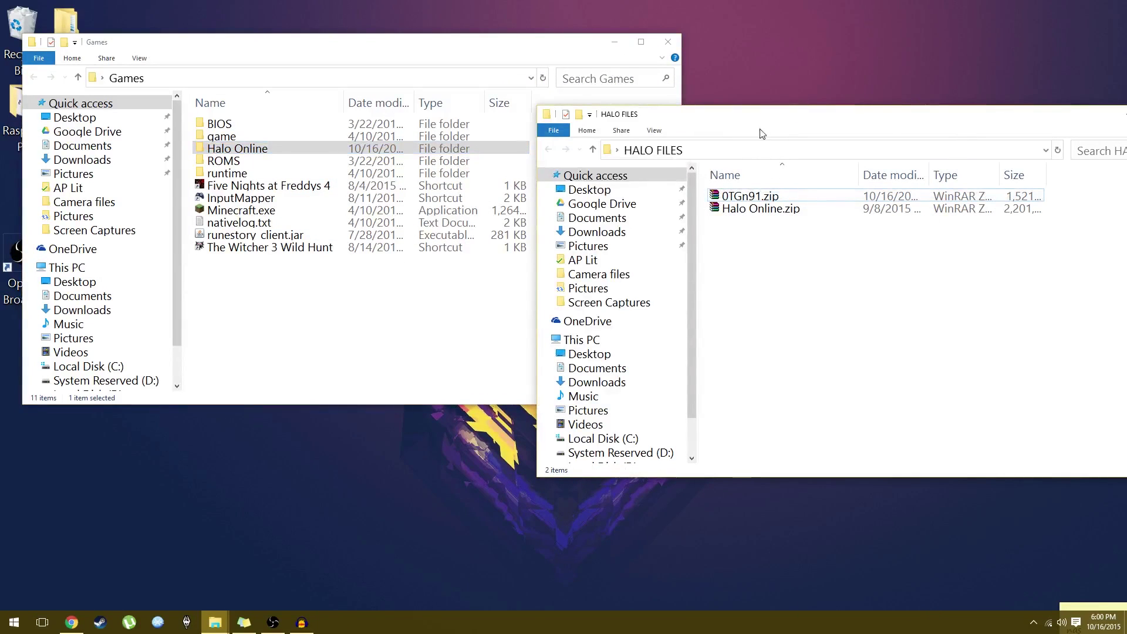
- Close HALO FILES, go into the Halo Online folder and select DewritoUpdater.exe
left_click_drag(765, 121, 347, 136)
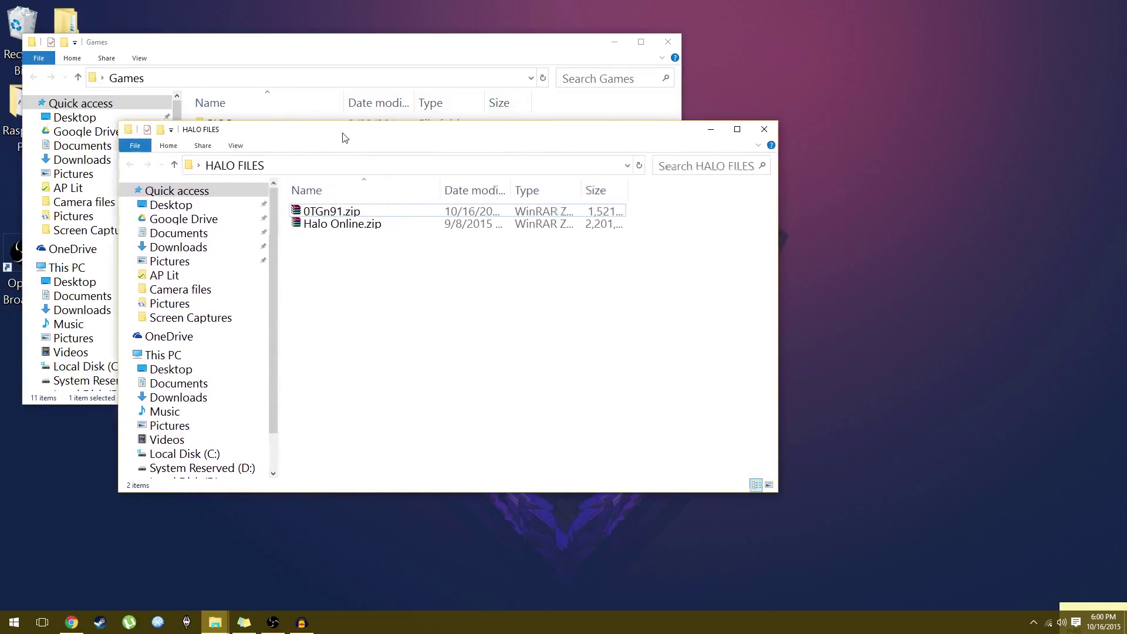
left_click(763, 128)
left_click_drag(509, 50, 781, 110)
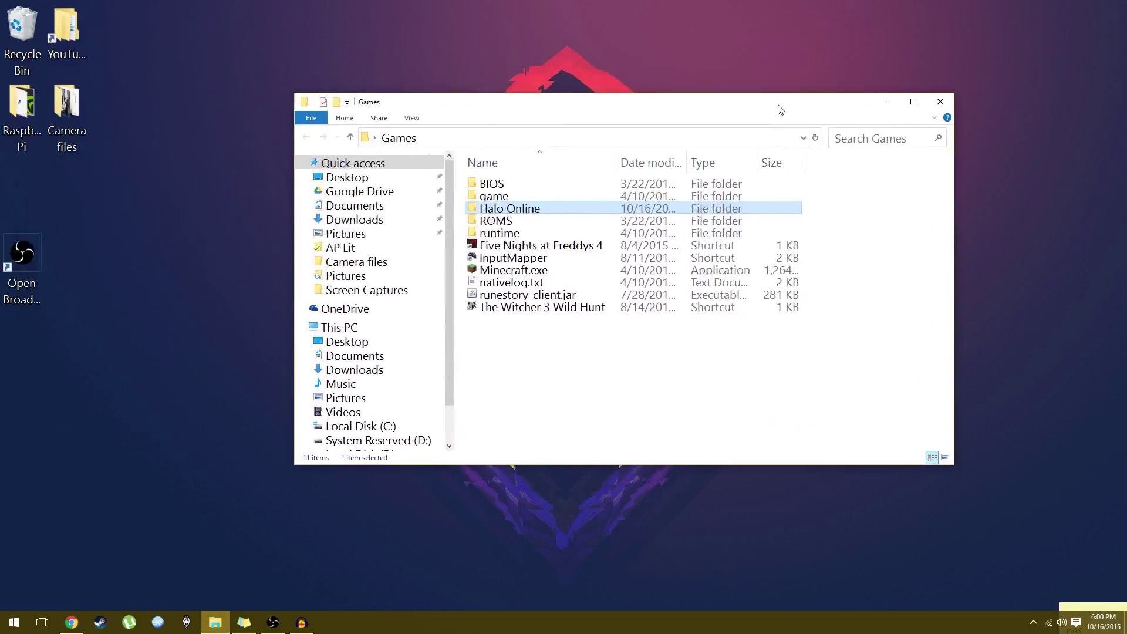
double_click(727, 209)
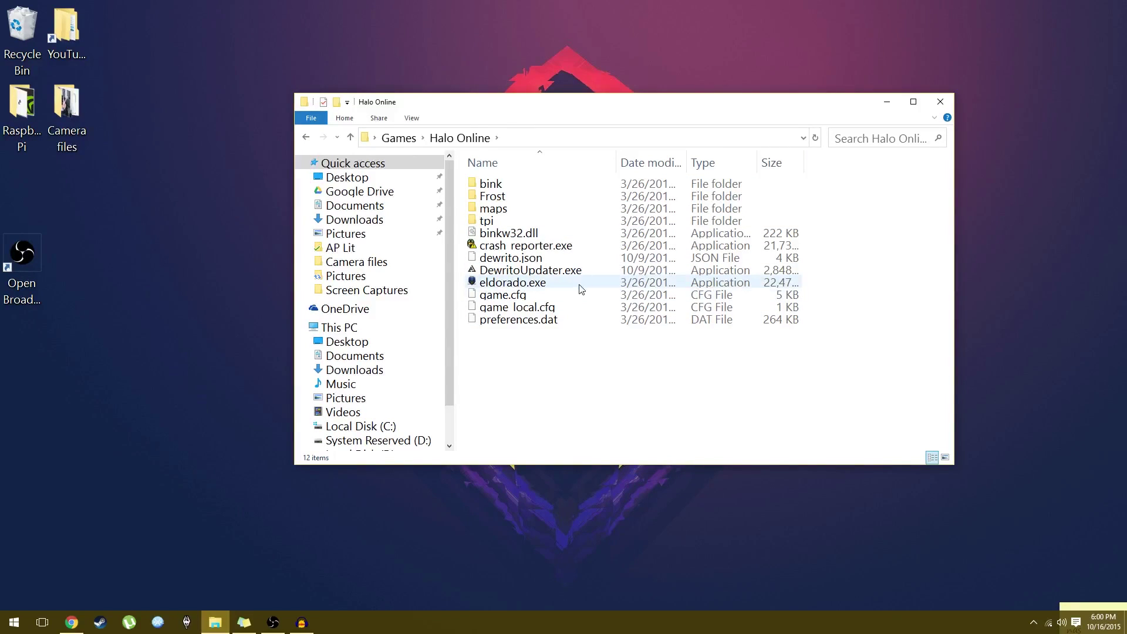
left_click(526, 273)
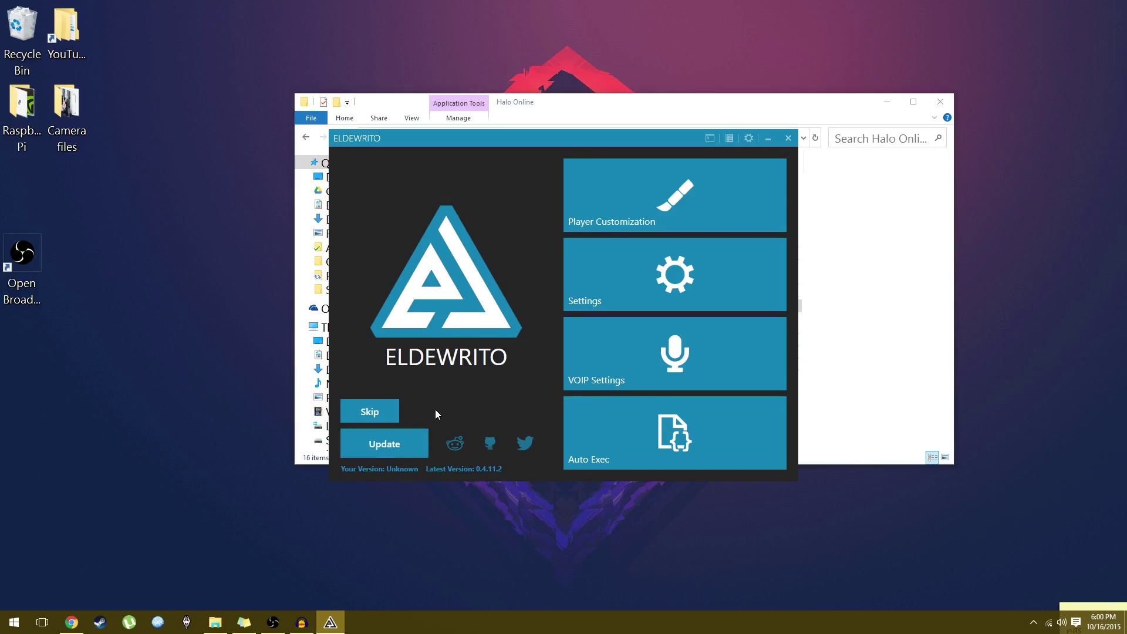
- Update ElDewrito and restart into the launcher at version 0.4.11.2
left_click(406, 432)
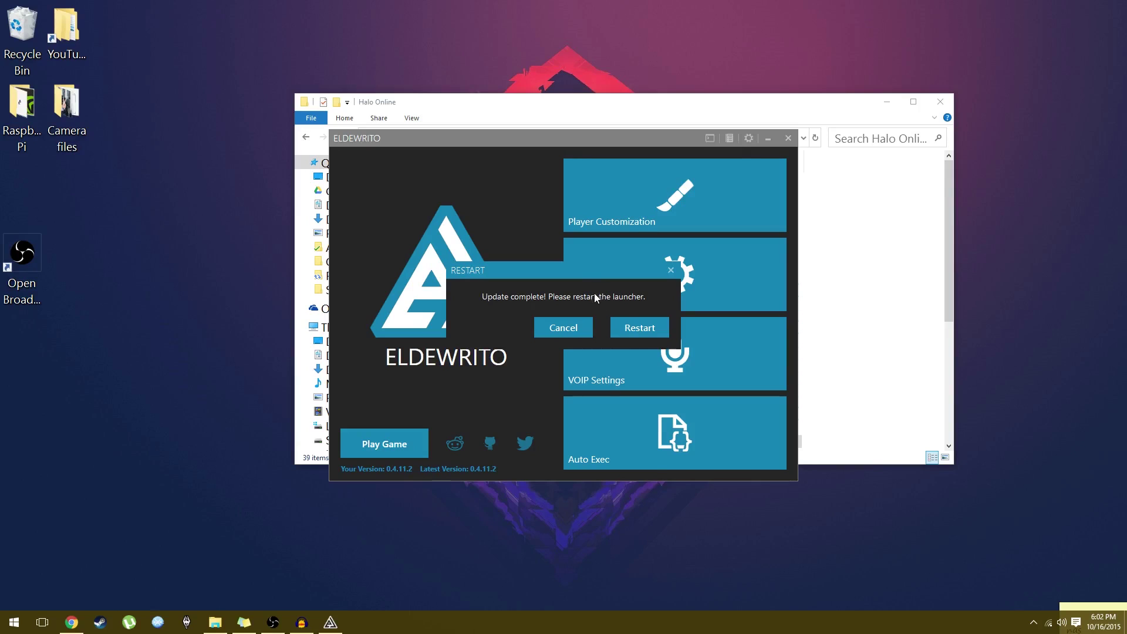
left_click(639, 328)
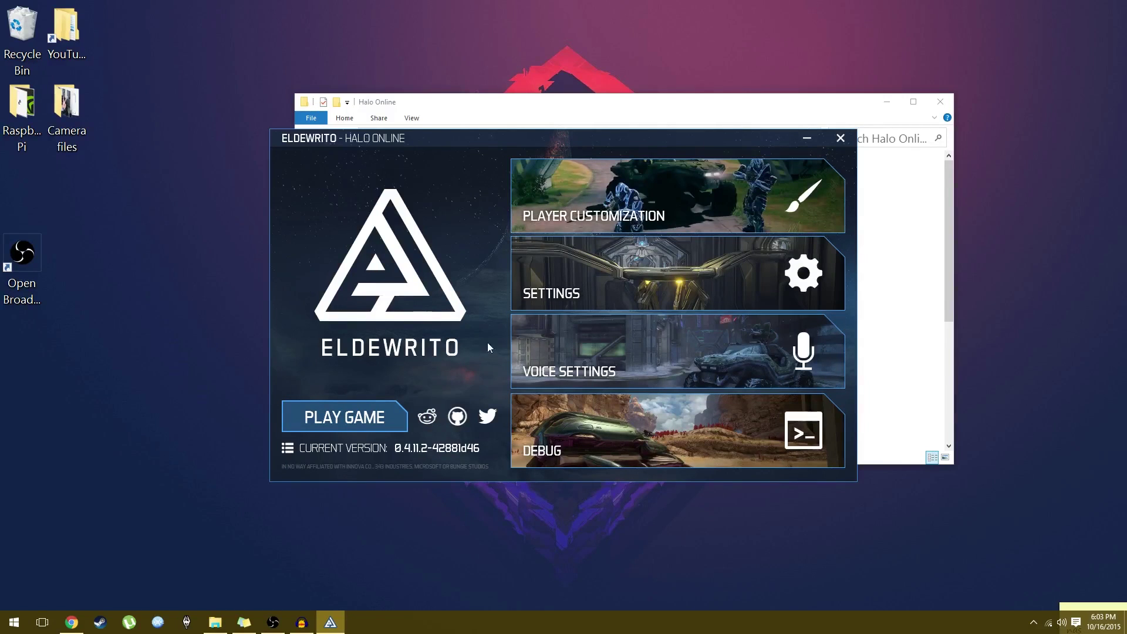
- Enter a player name and set the primary armour colour to dark red
left_click(626, 201)
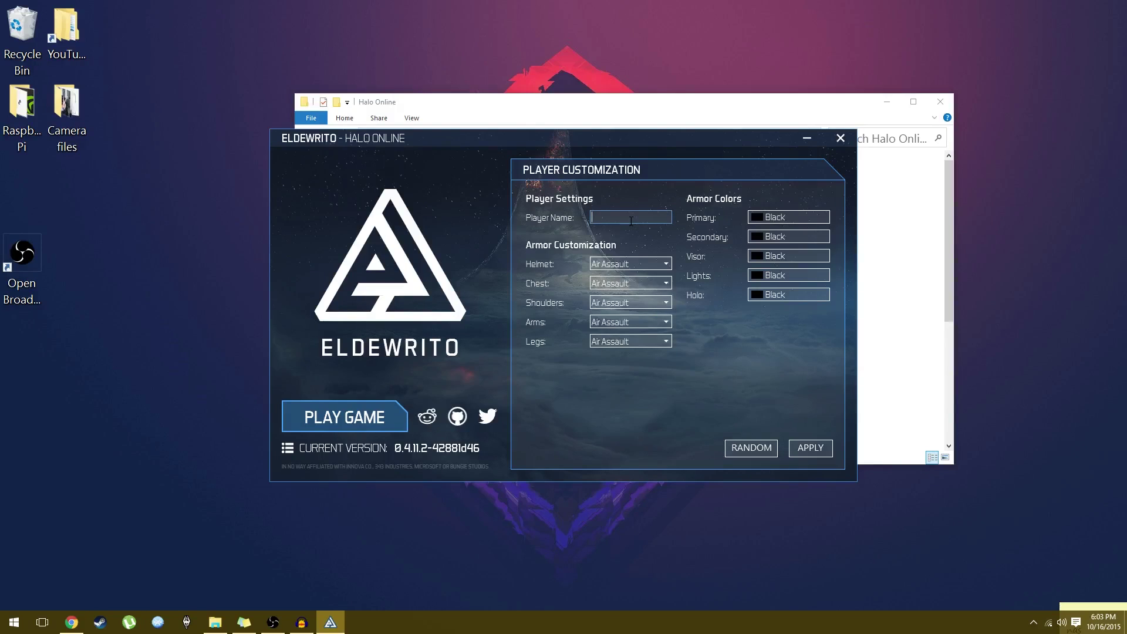
right_click(630, 220)
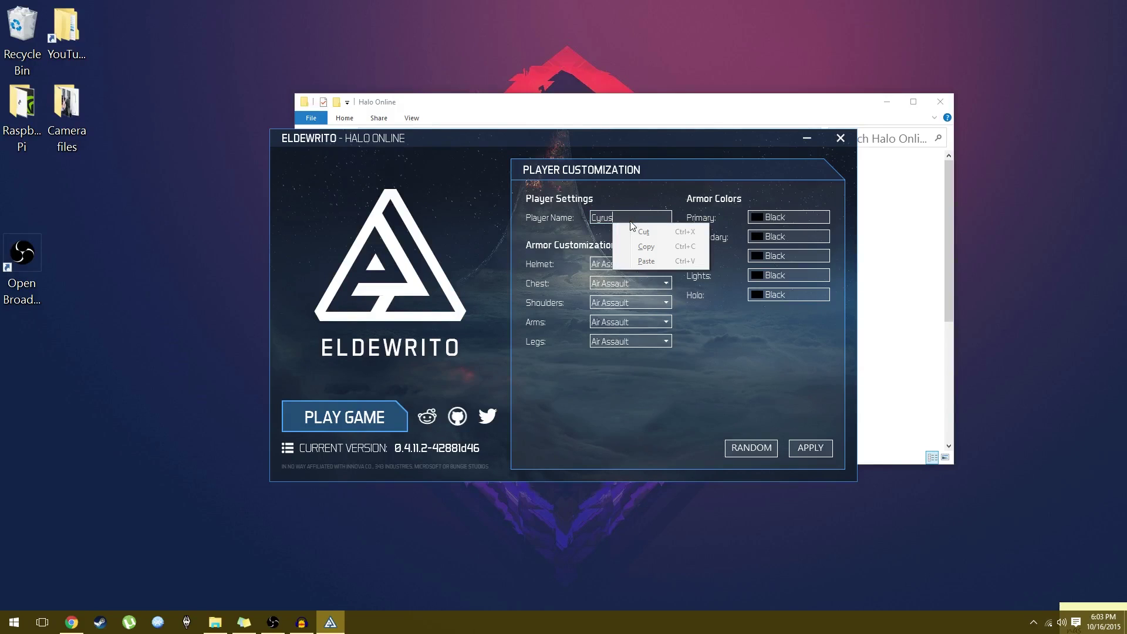
left_click(633, 216)
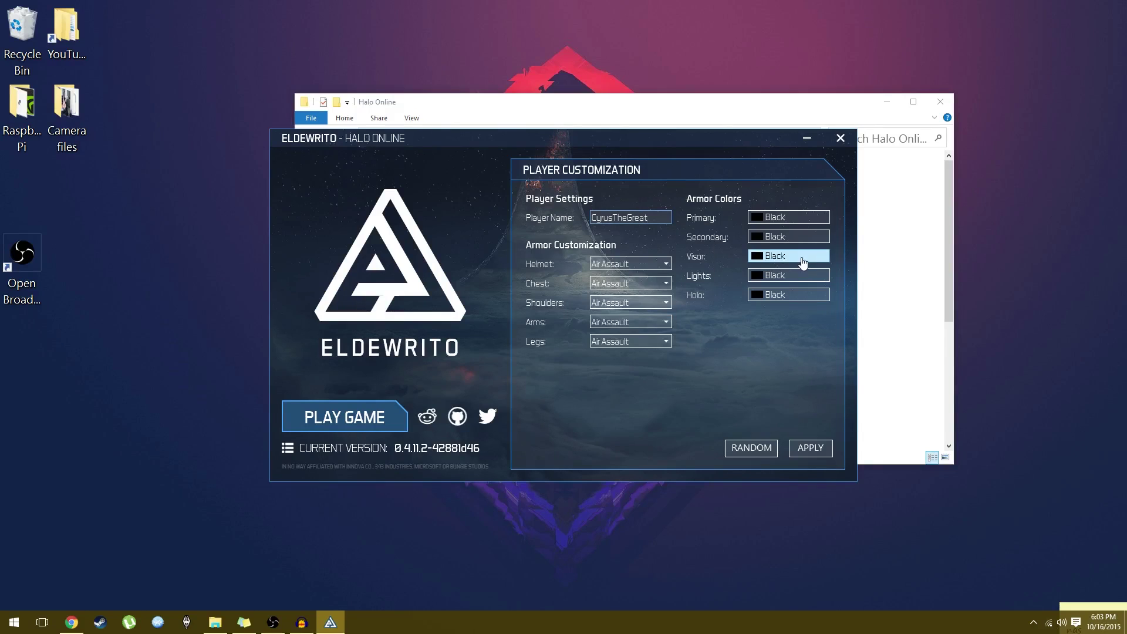
left_click(783, 220)
left_click_drag(776, 242, 945, 252)
left_click(821, 371)
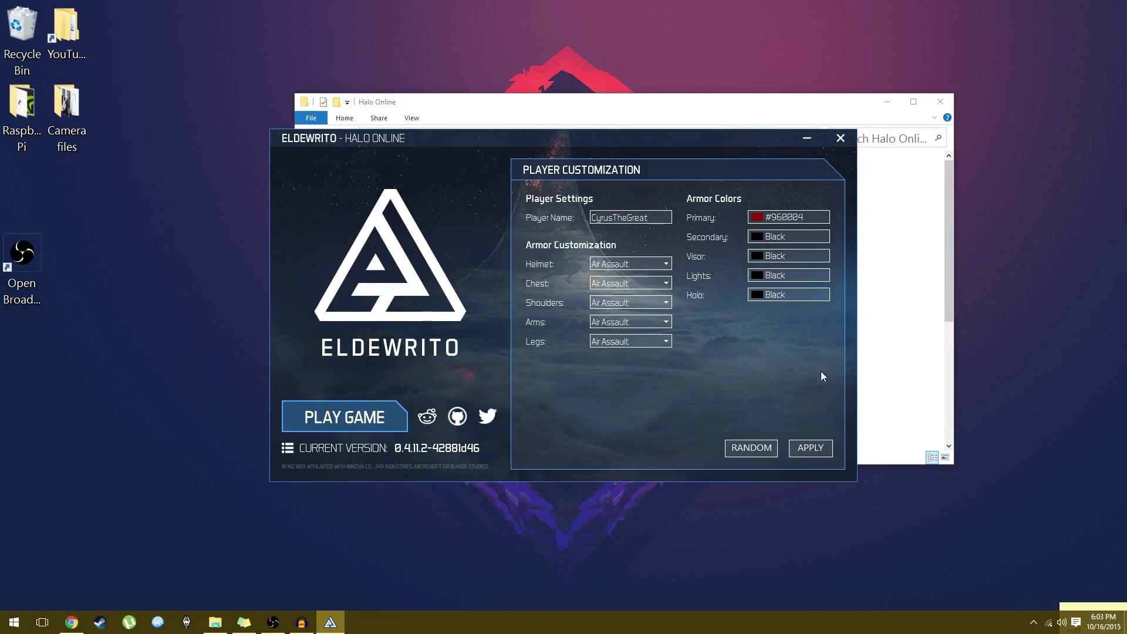
- Choose the Nihard helmet, randomise armour and colours, and apply the profile
left_click(656, 264)
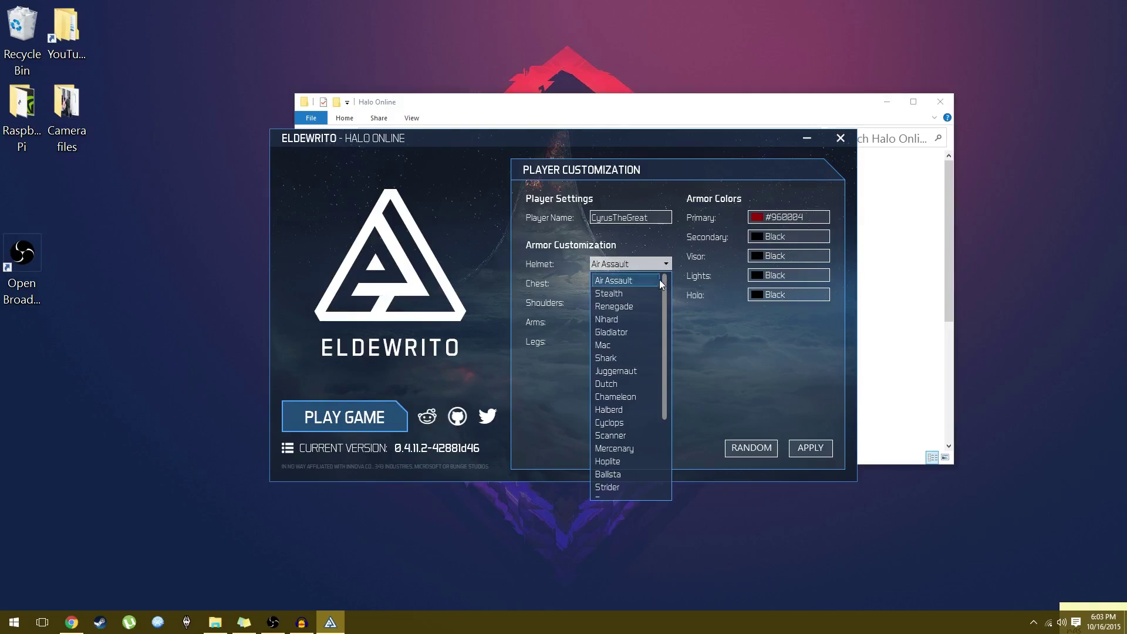
left_click(629, 320)
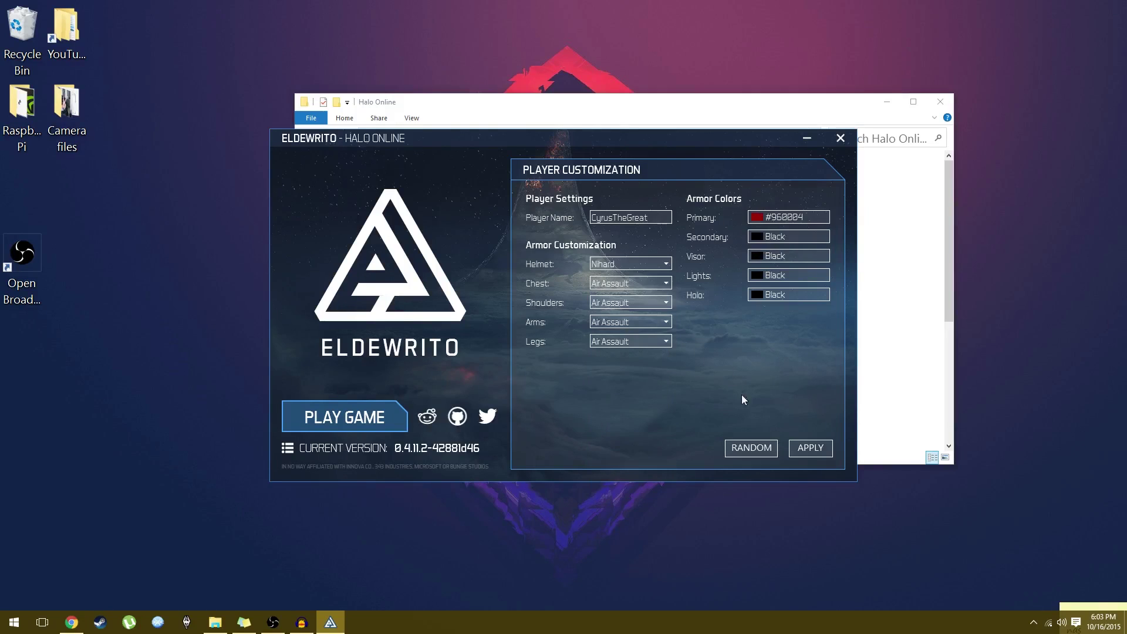
left_click(753, 449)
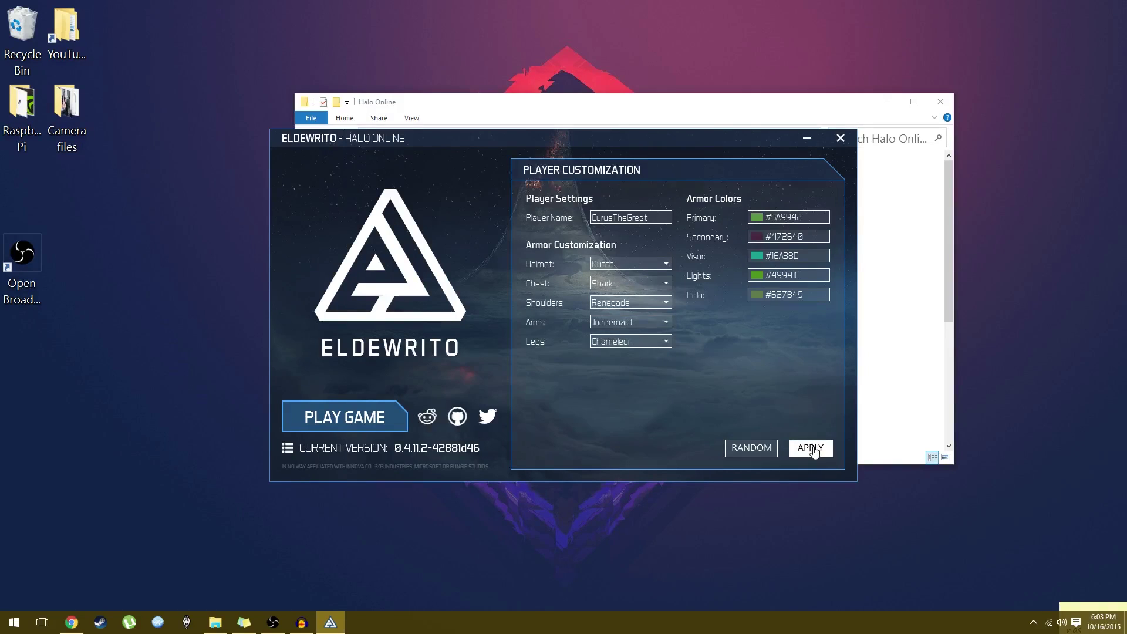
left_click(814, 451)
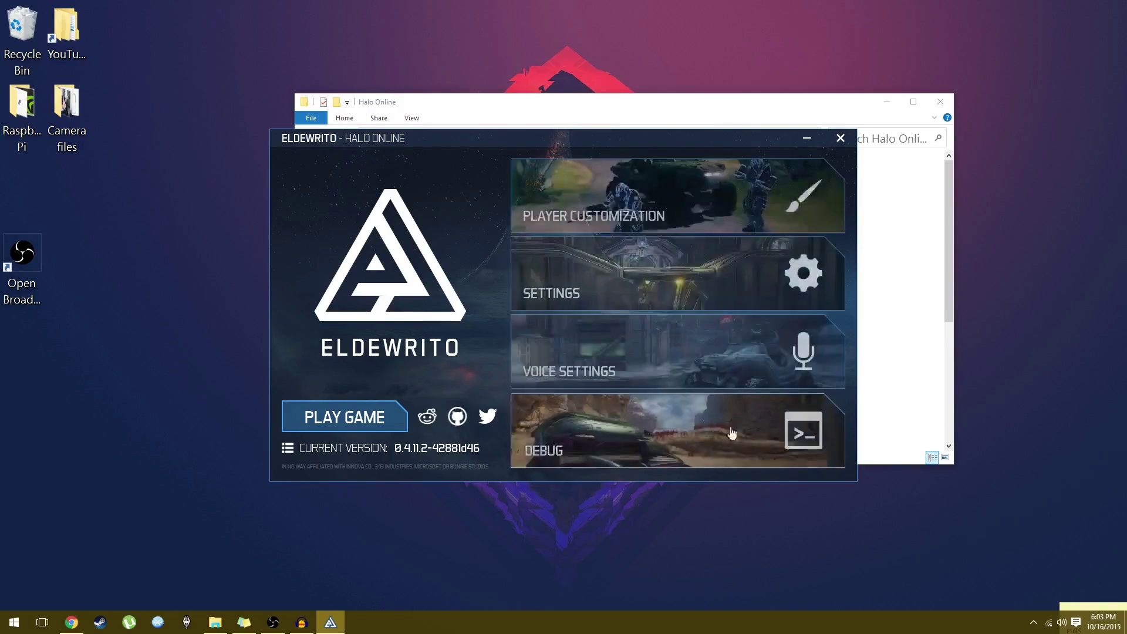
left_click(668, 298)
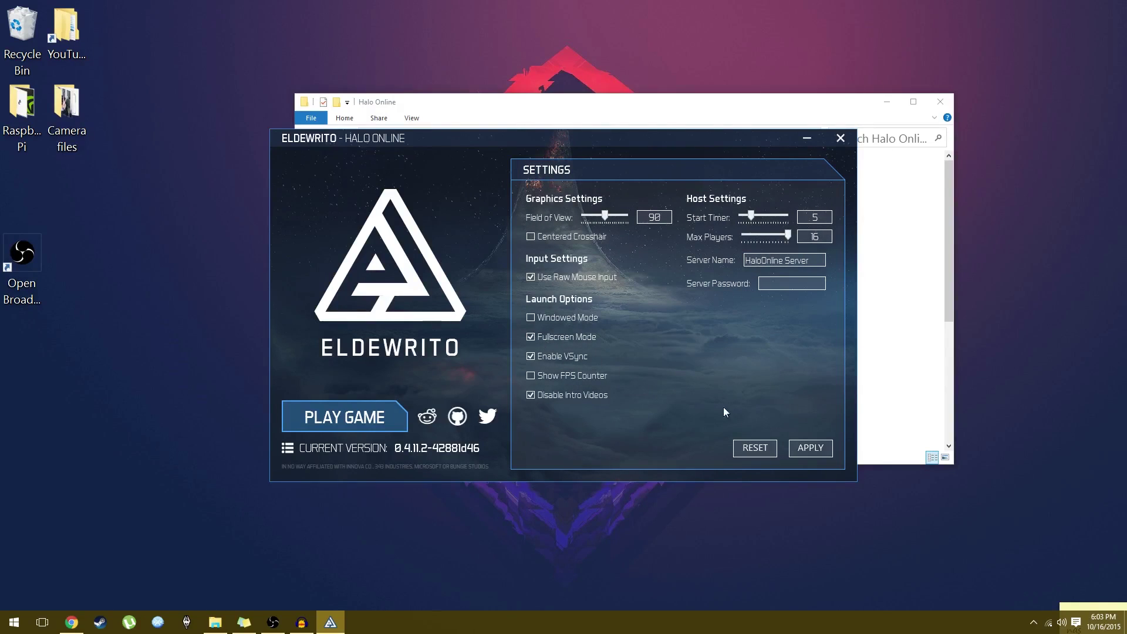
left_click(809, 449)
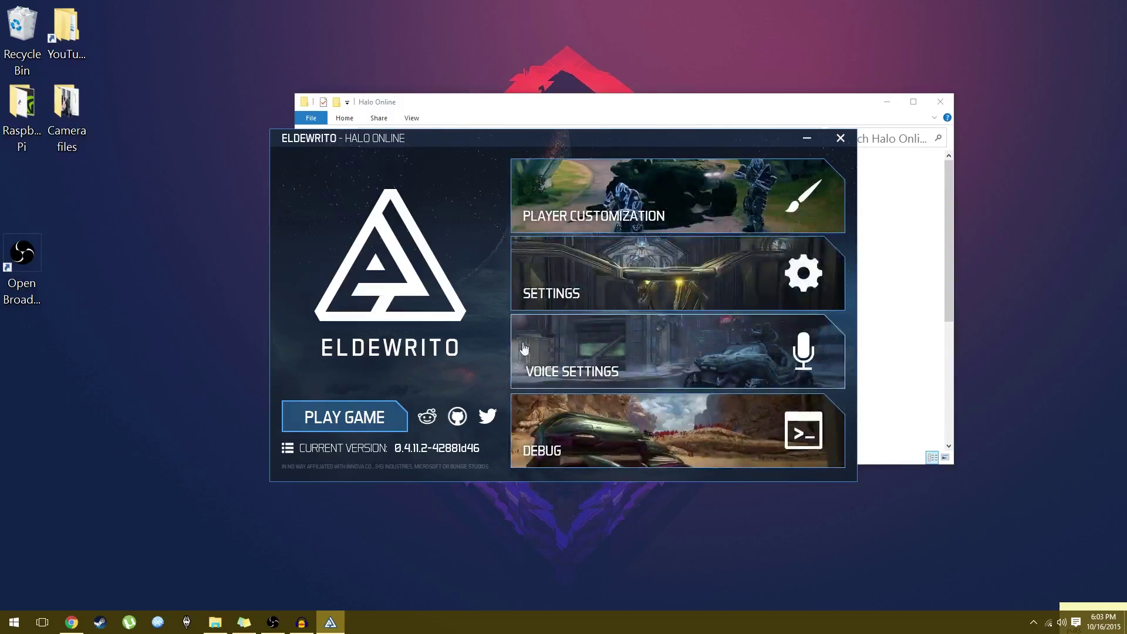
- Launch the game and allow eldorado.exe through the firewall on public networks
left_click(350, 430)
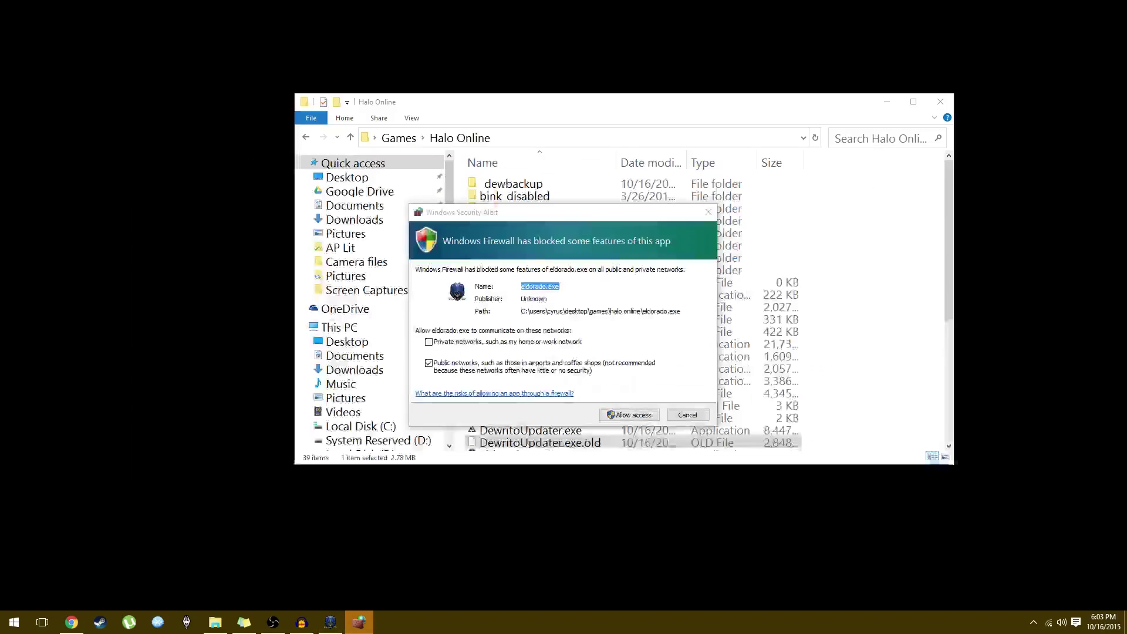
left_click(637, 417)
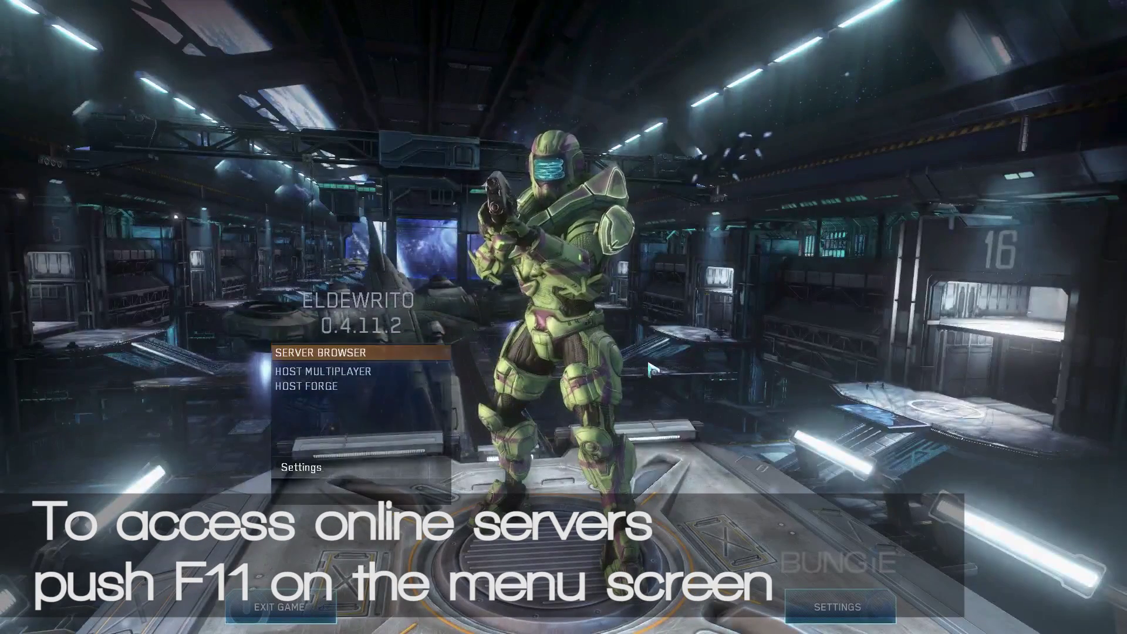
- Bring up the F11 server overlay showing the 'Eldewrito 0.4.11 Released' announcement
key("F11")
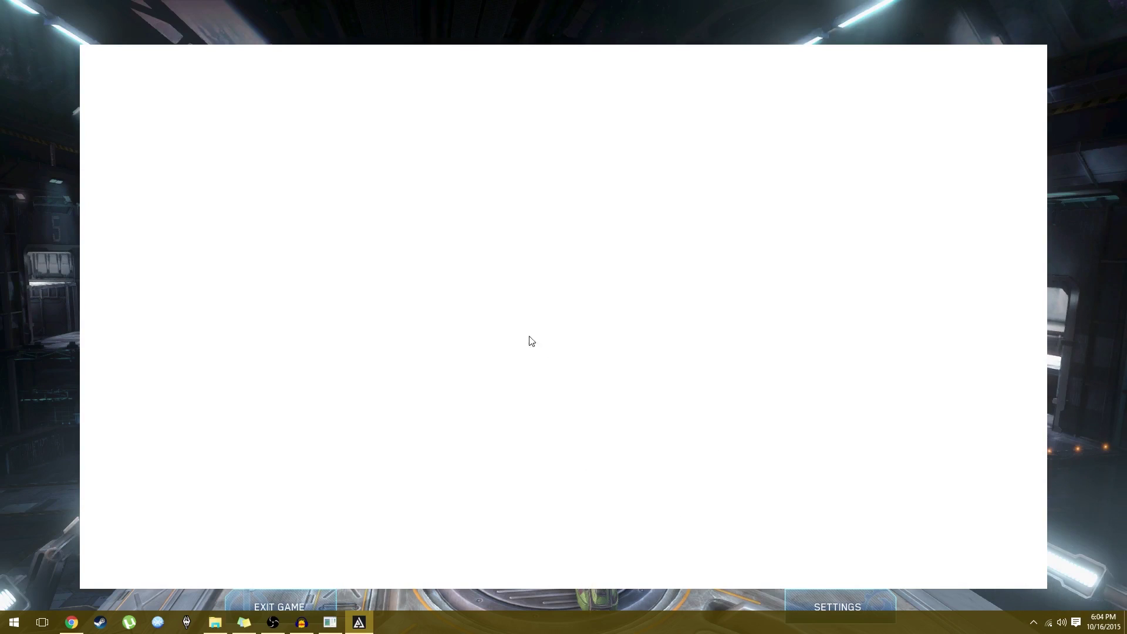
mouse_move(337, 632)
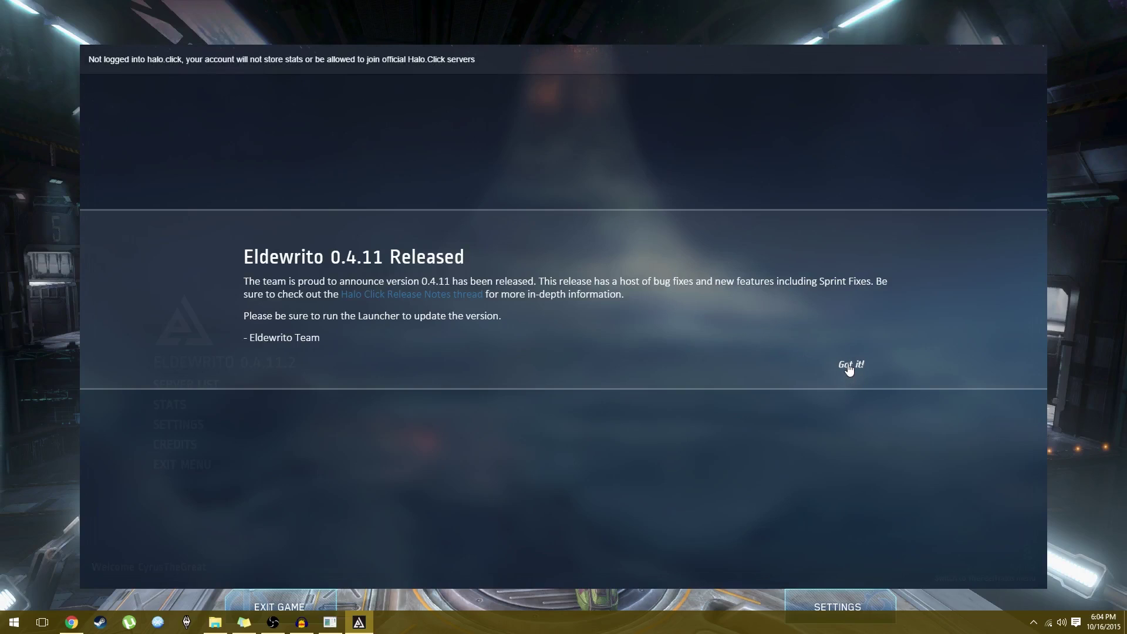
- Dismiss the announcement and join the top Infection on Reactor server from the server list
left_click(849, 365)
left_click(212, 386)
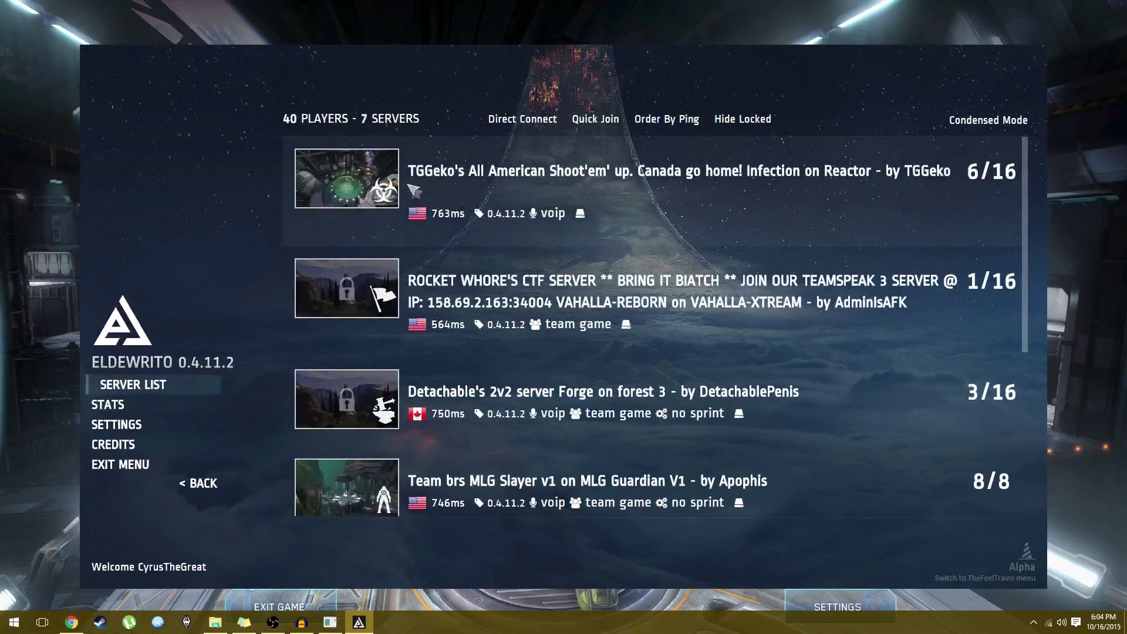
scroll(567, 235, "down", 5)
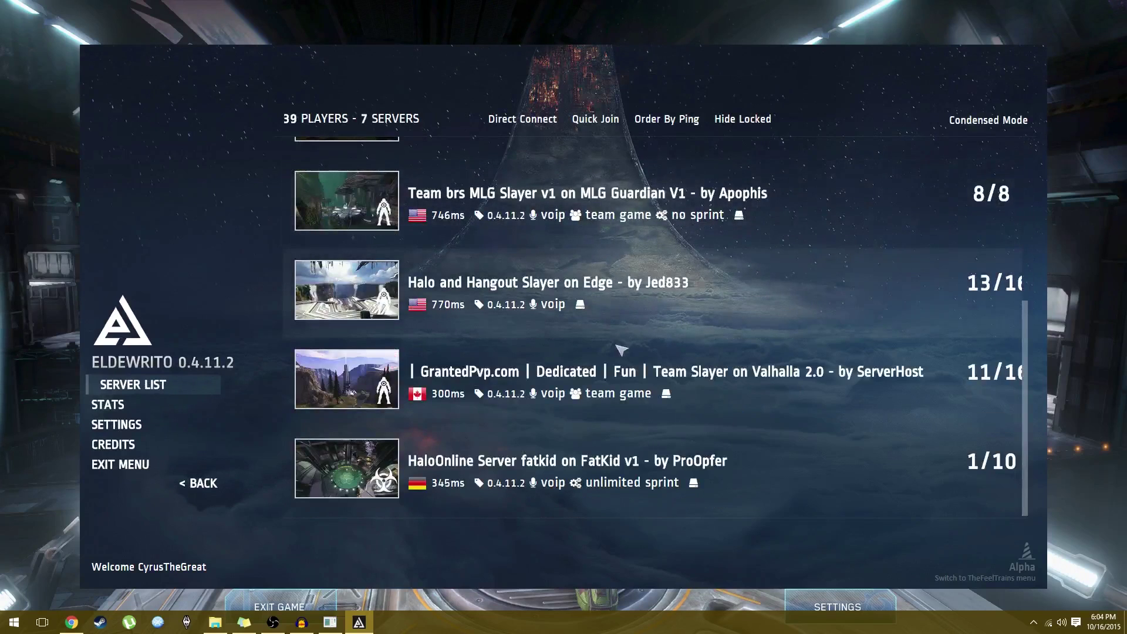
scroll(687, 392, "up", 4)
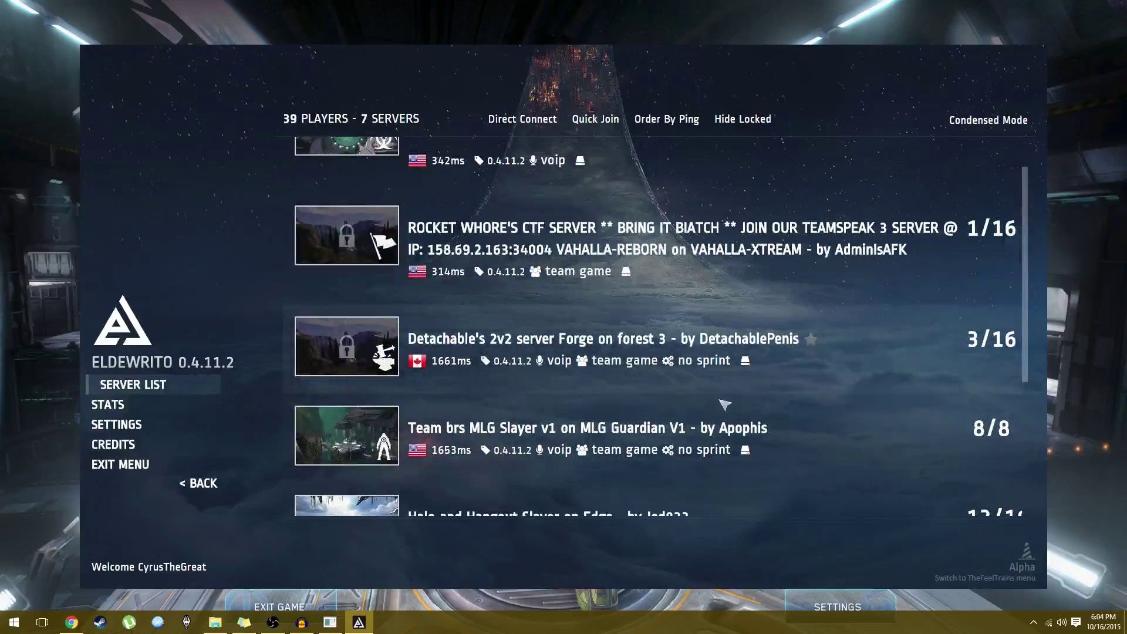
scroll(693, 352, "up", 1)
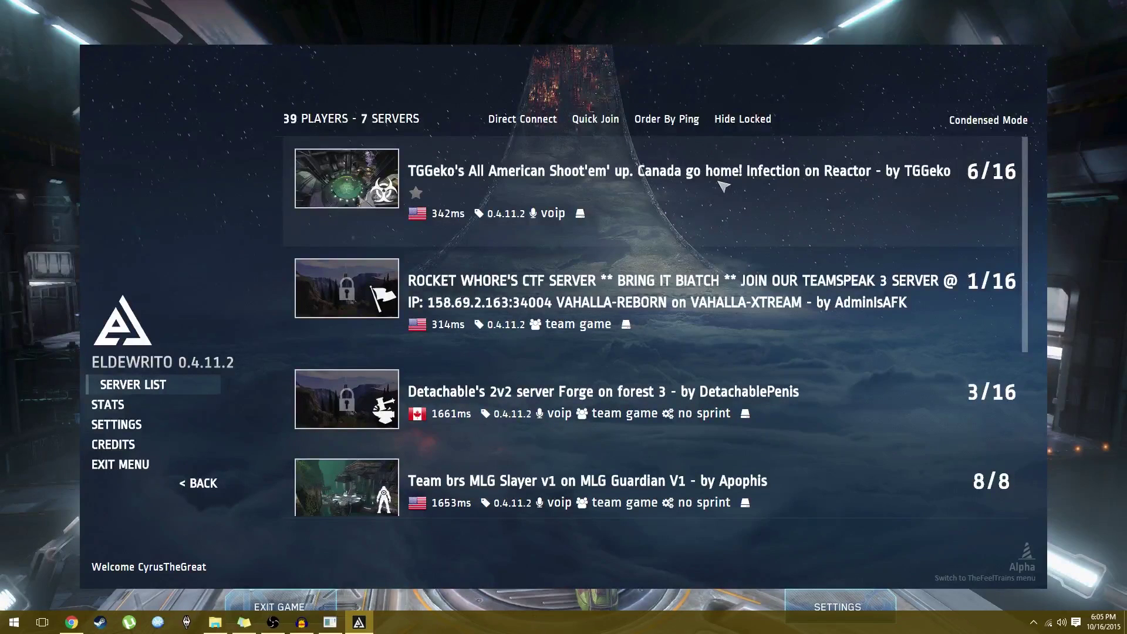
left_click(708, 190)
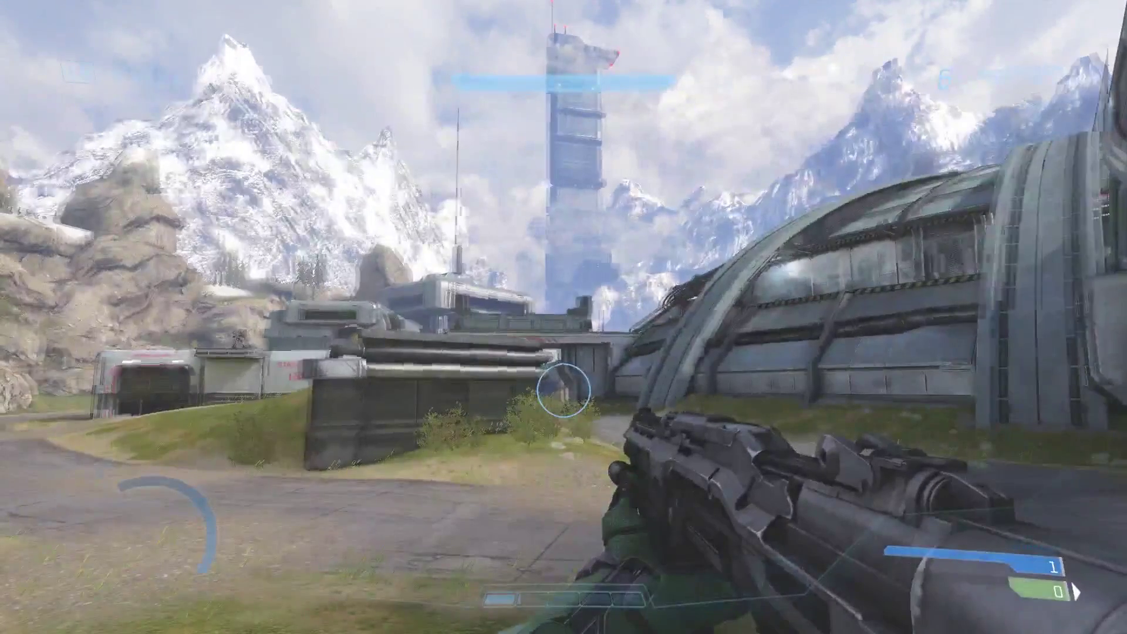
- Move forward toward the bunker on Reactor, check the scoreboard, then climb the metal ramp toward the Infection players
key("w")
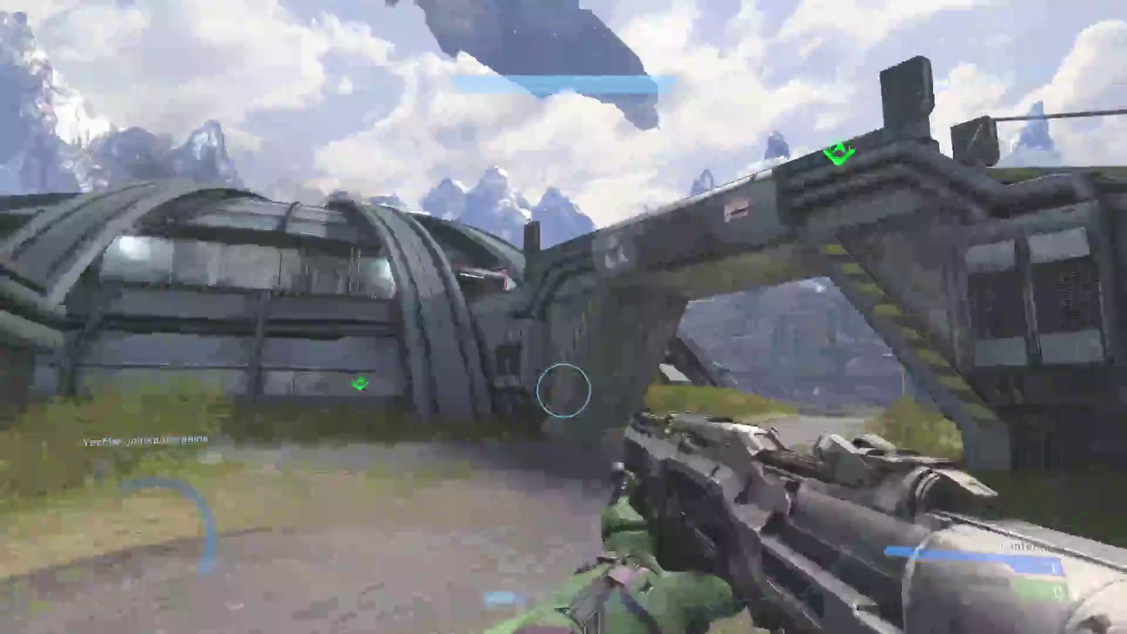
key("Tab")
key("Tab")
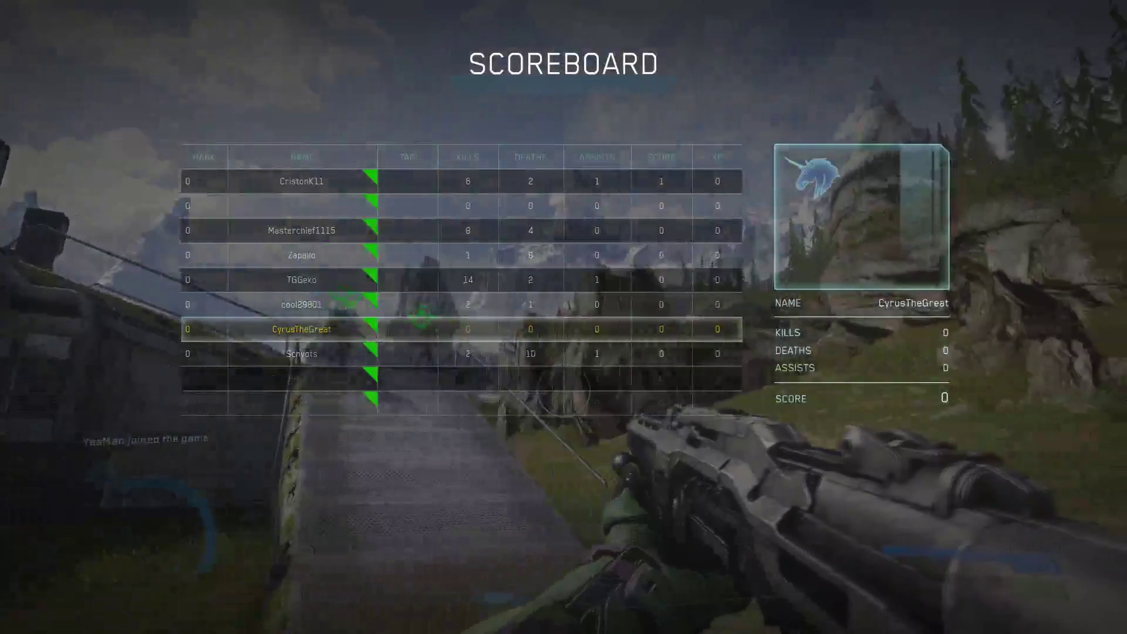
key("w")
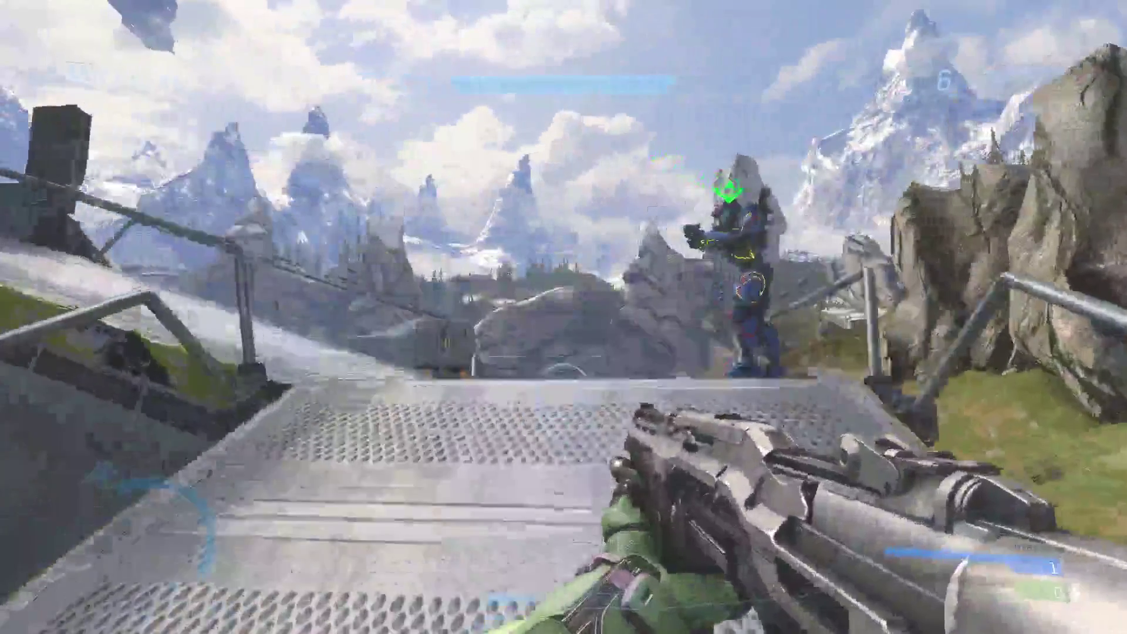
key("w")
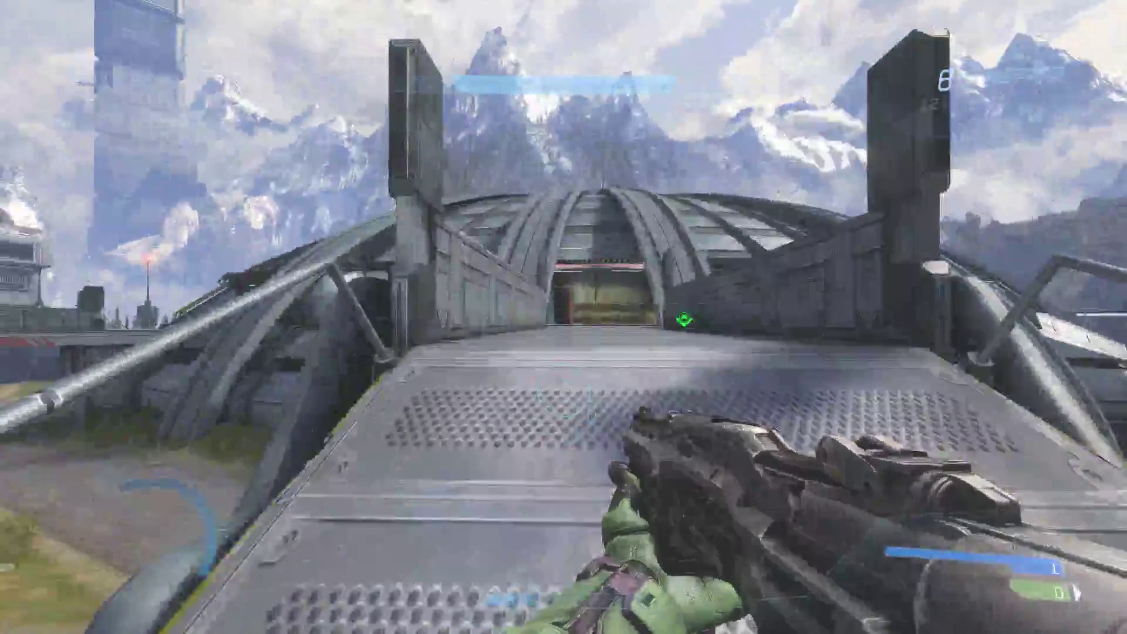